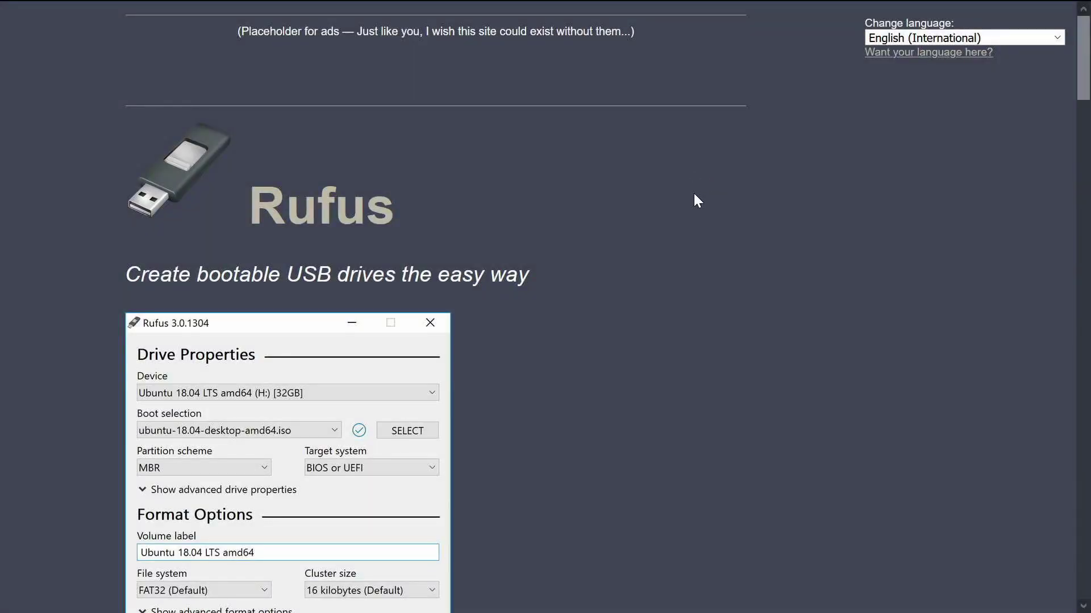
# Scroll the Rufus homepage down to the Download section listing Rufus 3.13.
pyautogui.moveTo(250, 236); pyautogui.dragTo(405, 218)
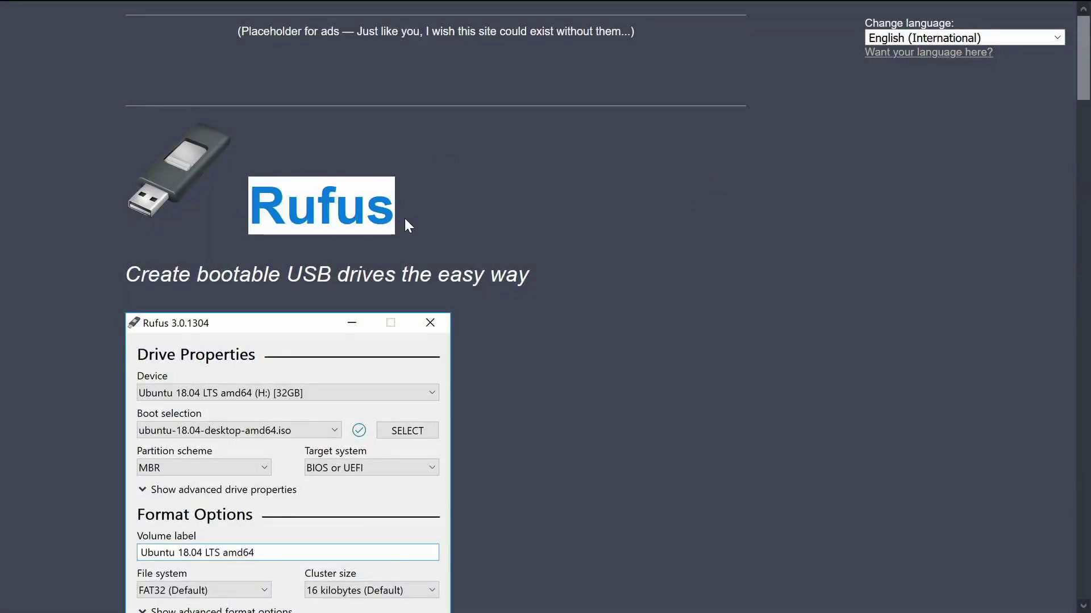
pyautogui.click(527, 196)
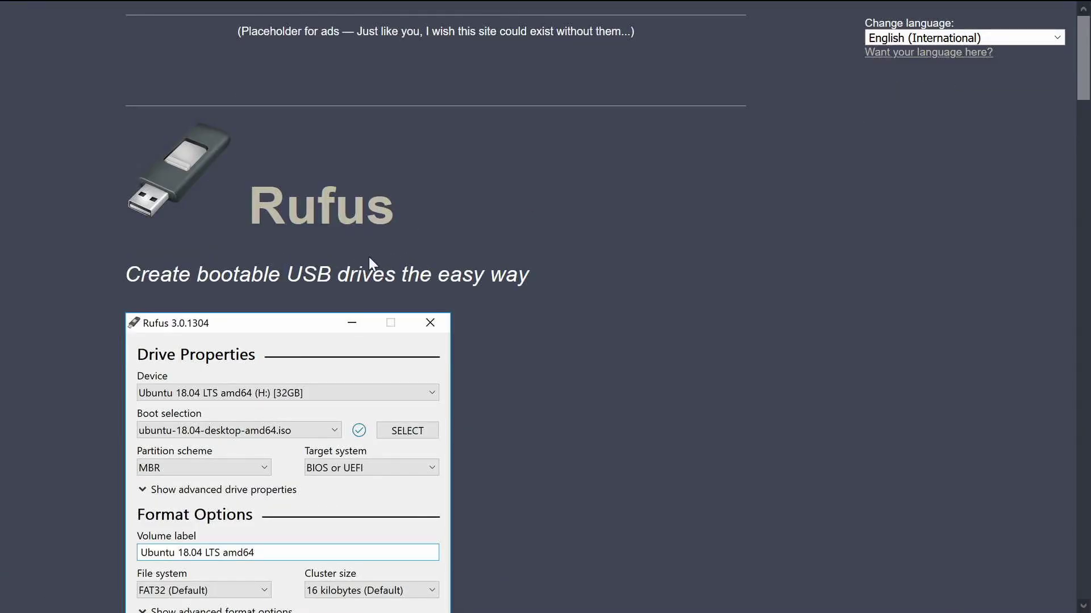
pyautogui.scroll(-2, 545, 216)
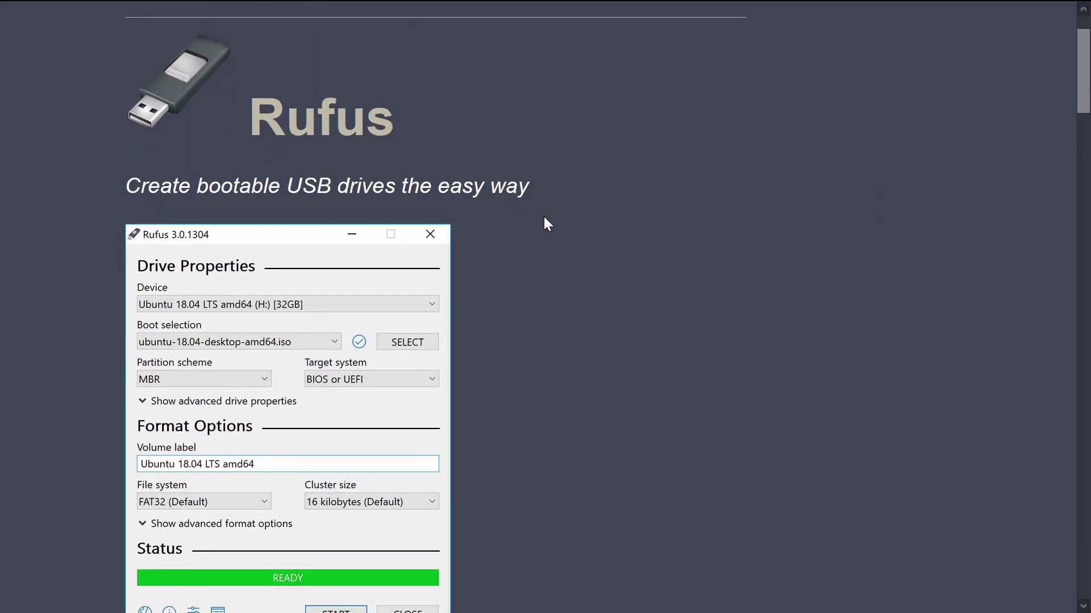
pyautogui.scroll(-2, 544, 225)
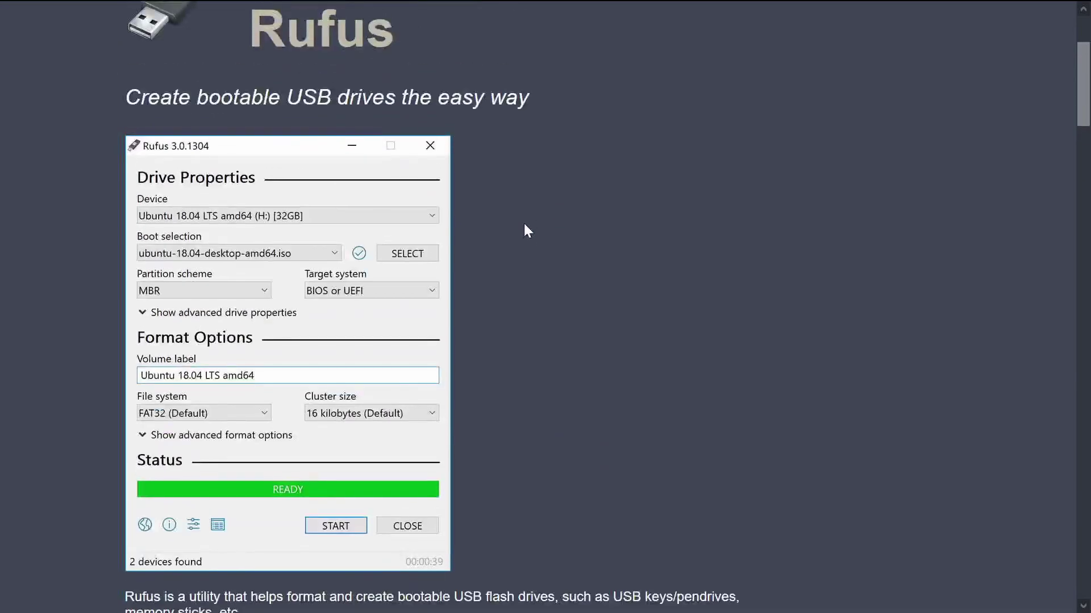
pyautogui.scroll(-15, 373, 250)
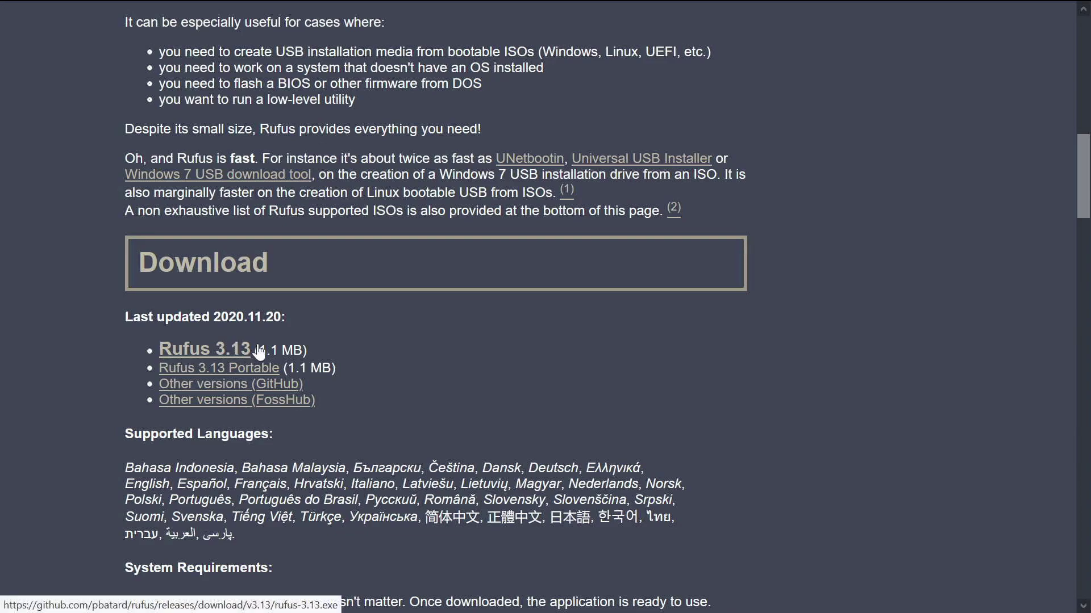
# Download the Rufus 3.13 installer and save the file to Downloads.
pyautogui.moveTo(299, 313); pyautogui.dragTo(202, 315)
pyautogui.click(202, 315)
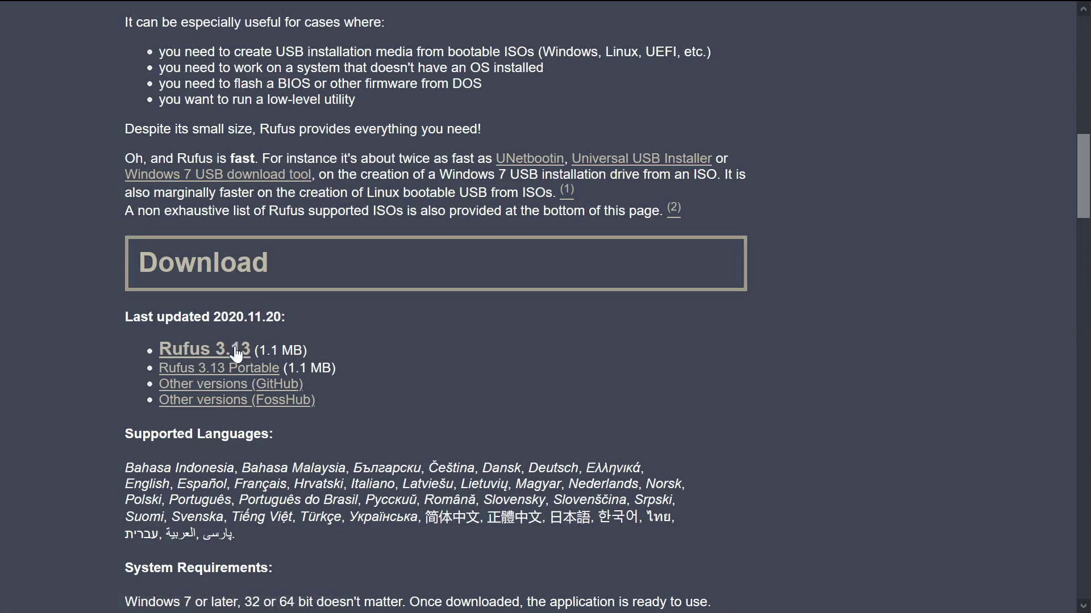
pyautogui.click(219, 356)
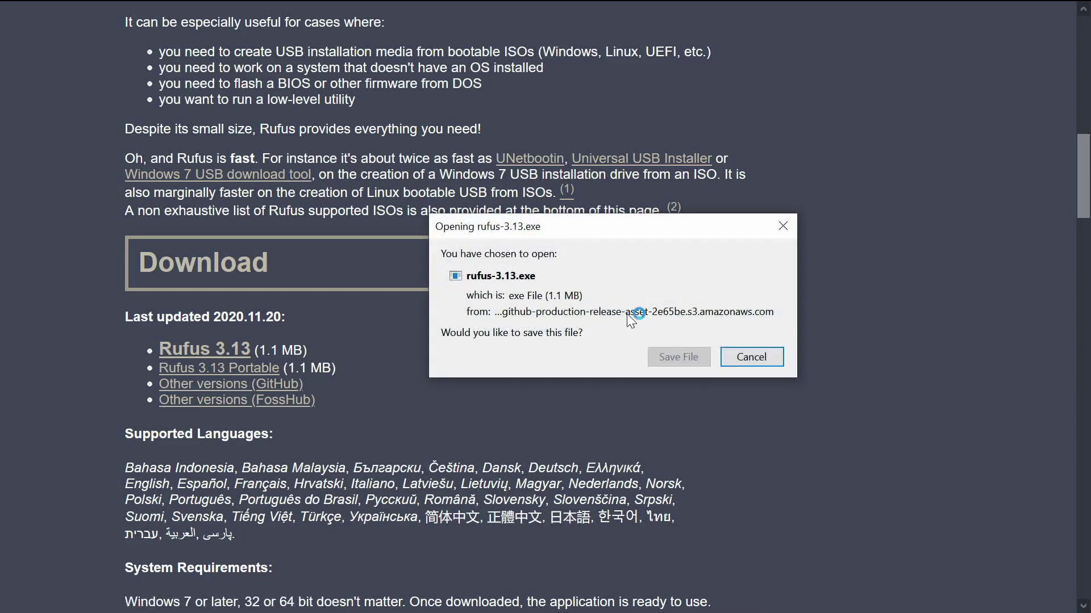
pyautogui.click(666, 358)
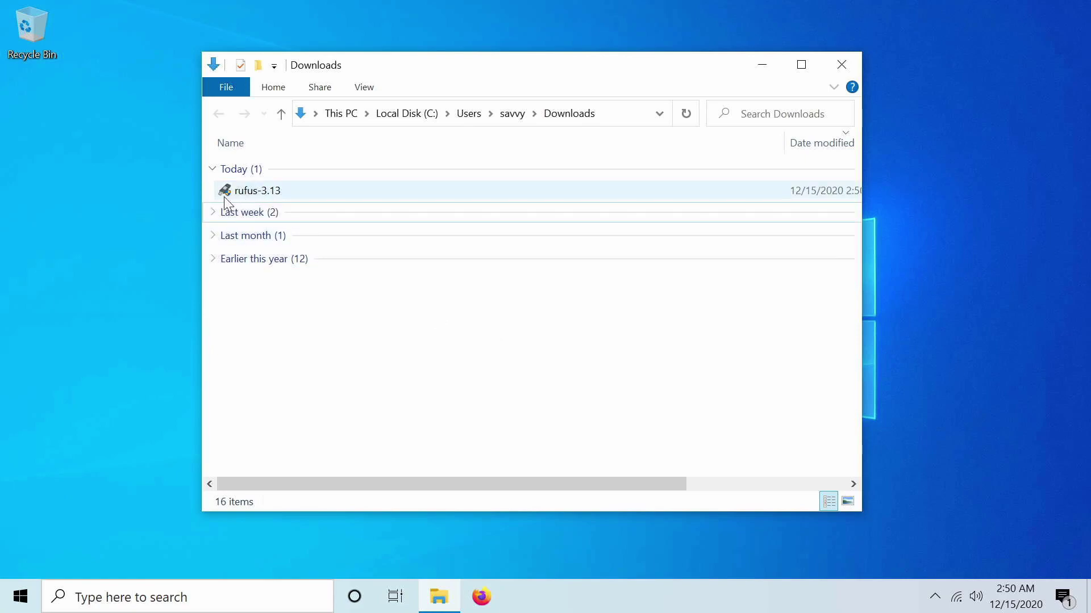
# Run rufus-3.13 from Downloads and approve the User Account Control prompt.
pyautogui.doubleClick(292, 193)
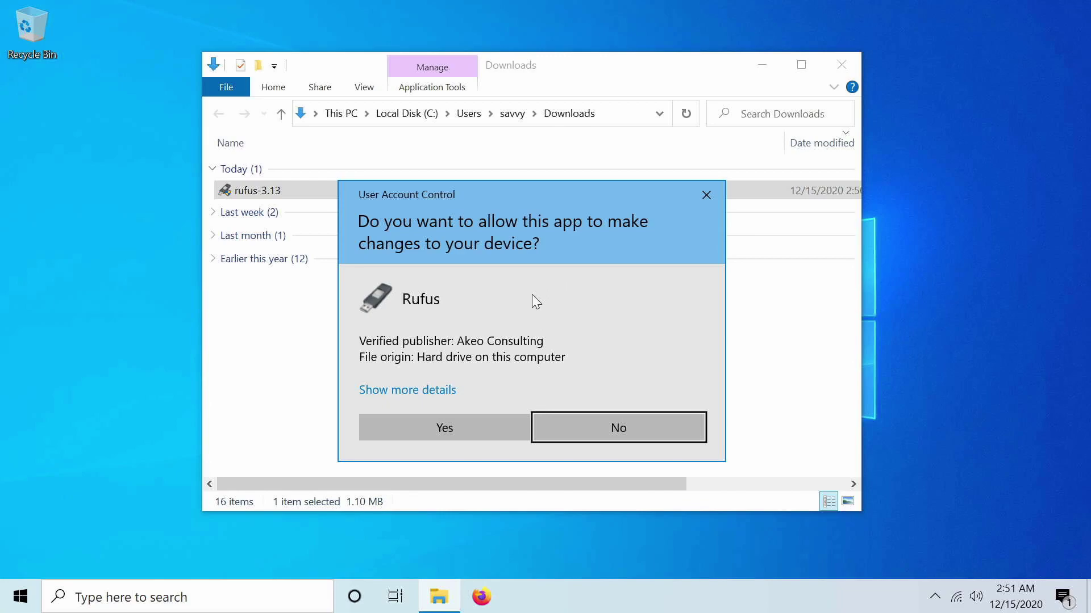
pyautogui.click(468, 425)
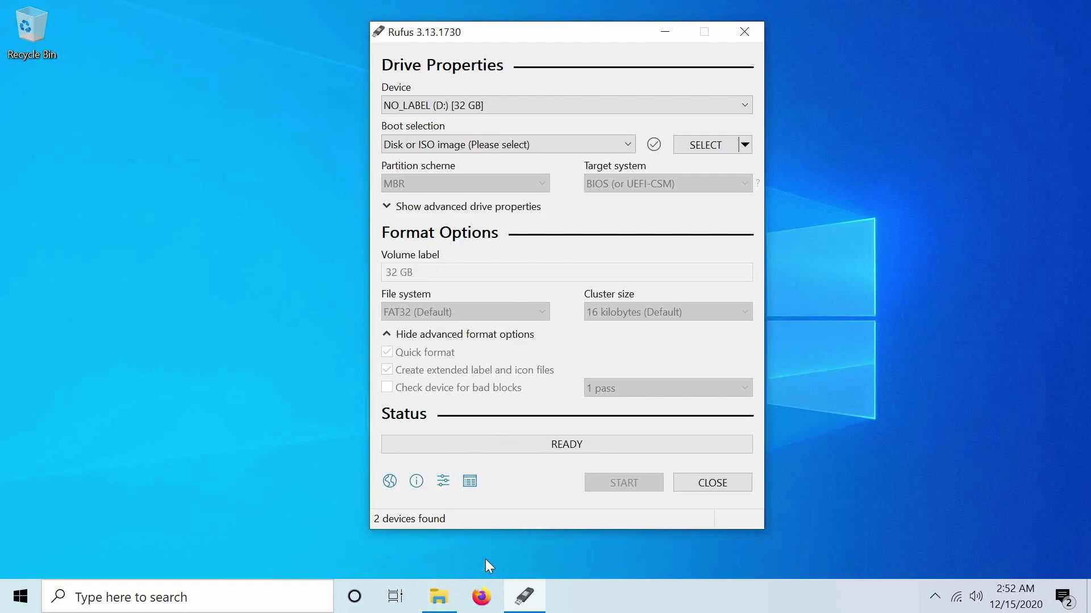
# Back in Firefox, download the Ubuntu 20.04 LTS desktop ISO and confirm saving it.
pyautogui.click(481, 596)
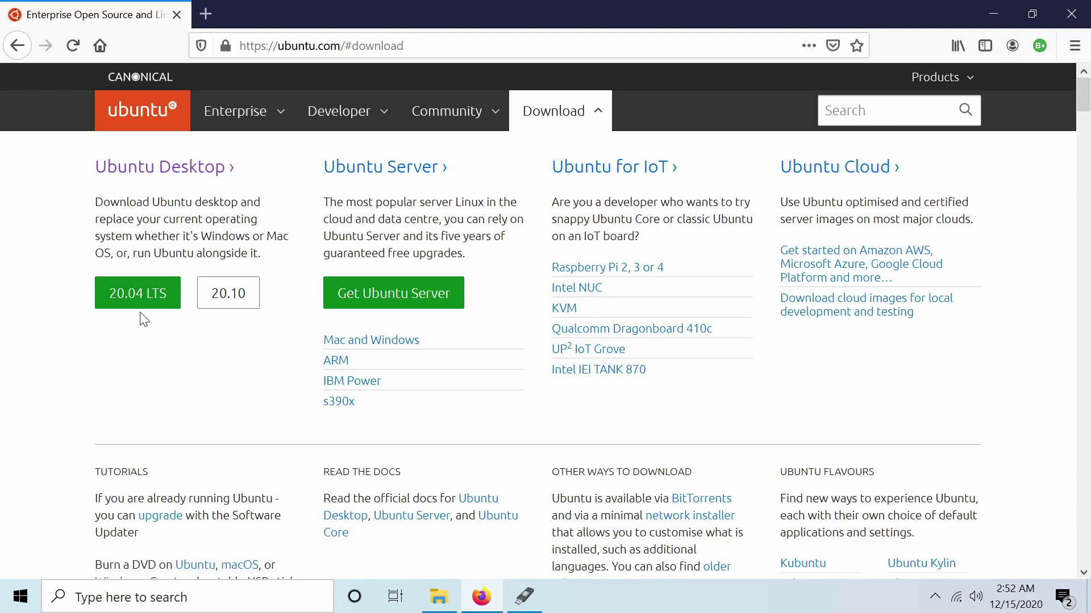
pyautogui.click(141, 292)
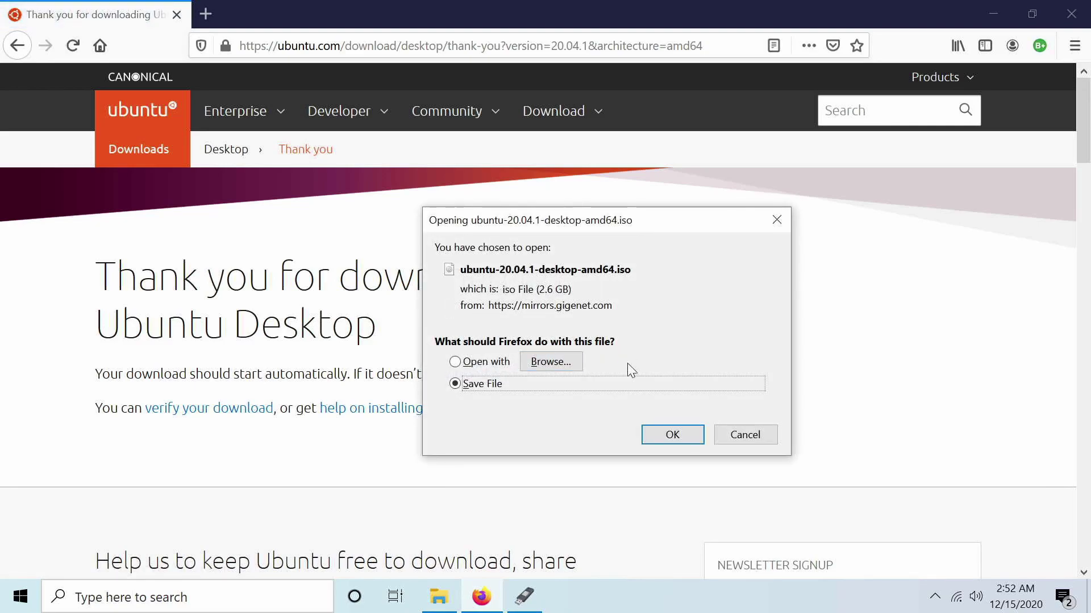
pyautogui.click(653, 433)
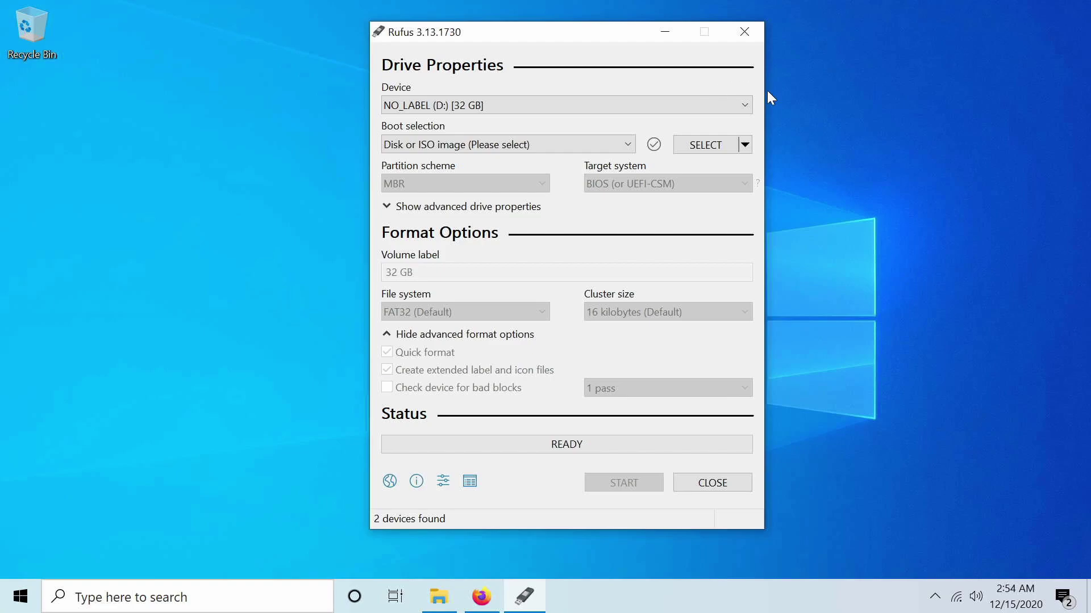
# Choose NO_LABEL (D:) [32 GB] from the Rufus Device list.
pyautogui.click(739, 105)
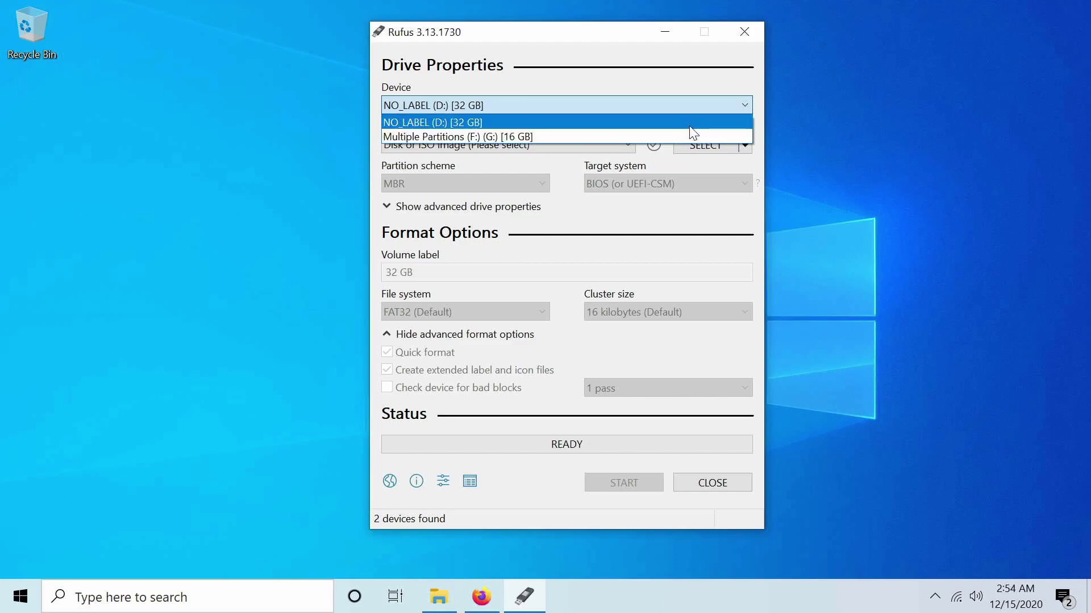
pyautogui.click(490, 124)
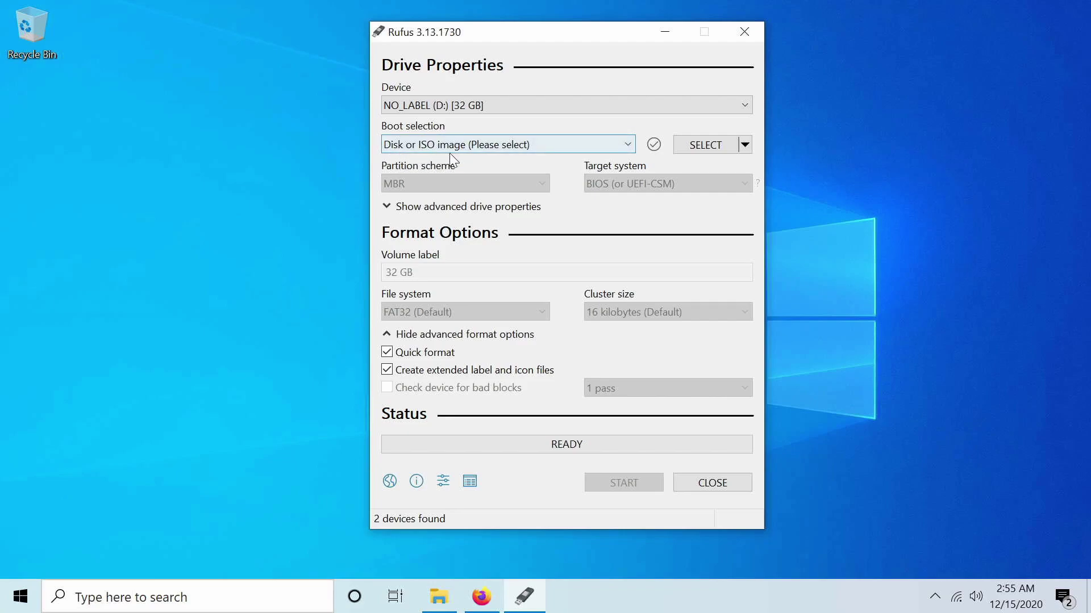
# Keep Disk or ISO image and load ubuntu-20.04.1-desktop-amd64.iso from Downloads.
pyautogui.click(551, 149)
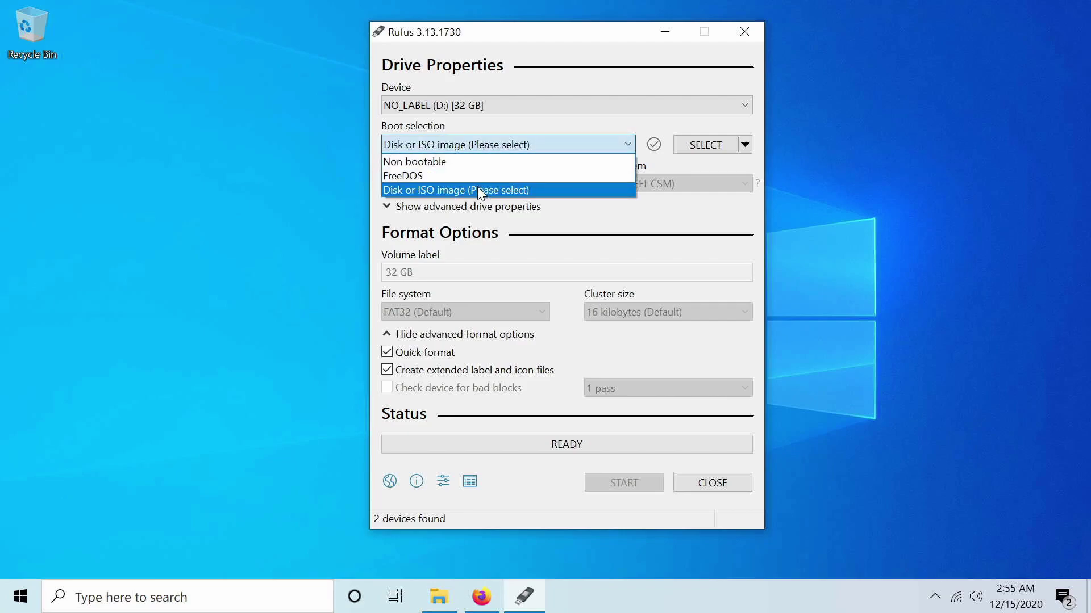
pyautogui.click(490, 190)
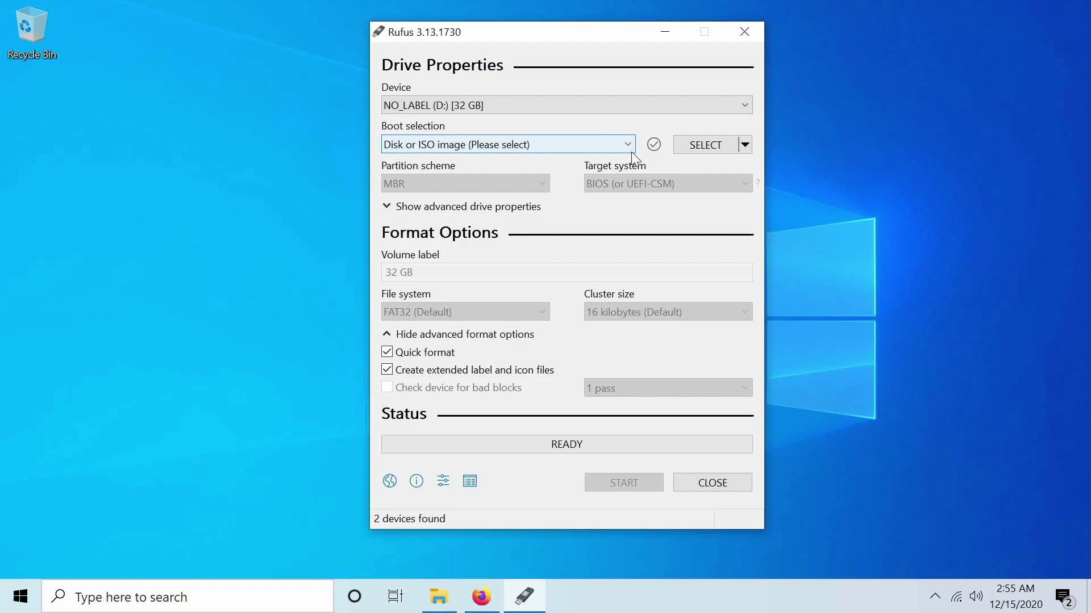
pyautogui.click(654, 145)
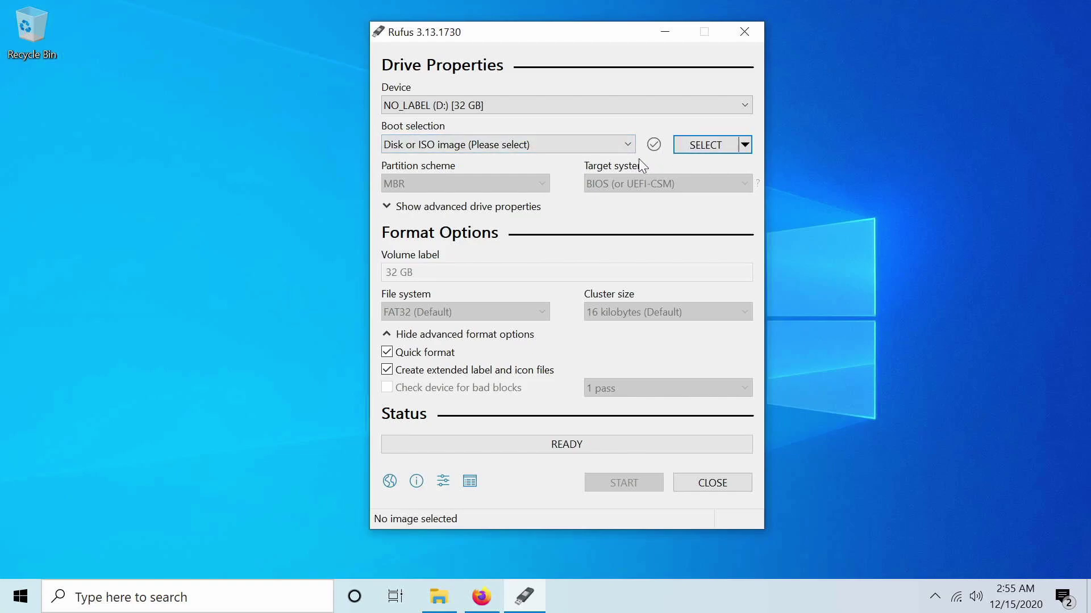
pyautogui.click(720, 147)
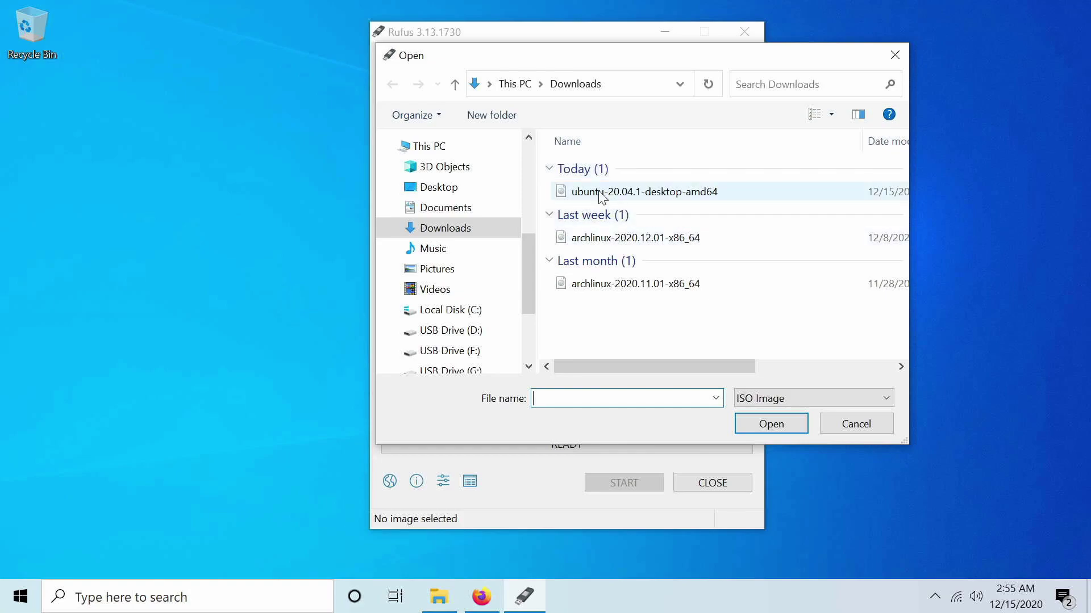
pyautogui.click(625, 196)
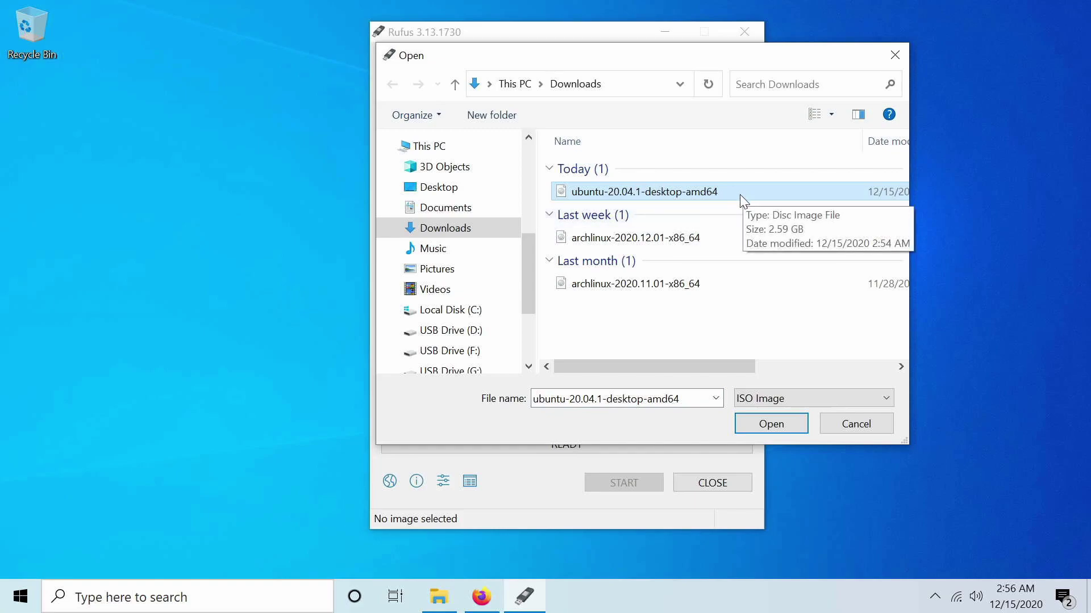
pyautogui.click(753, 367)
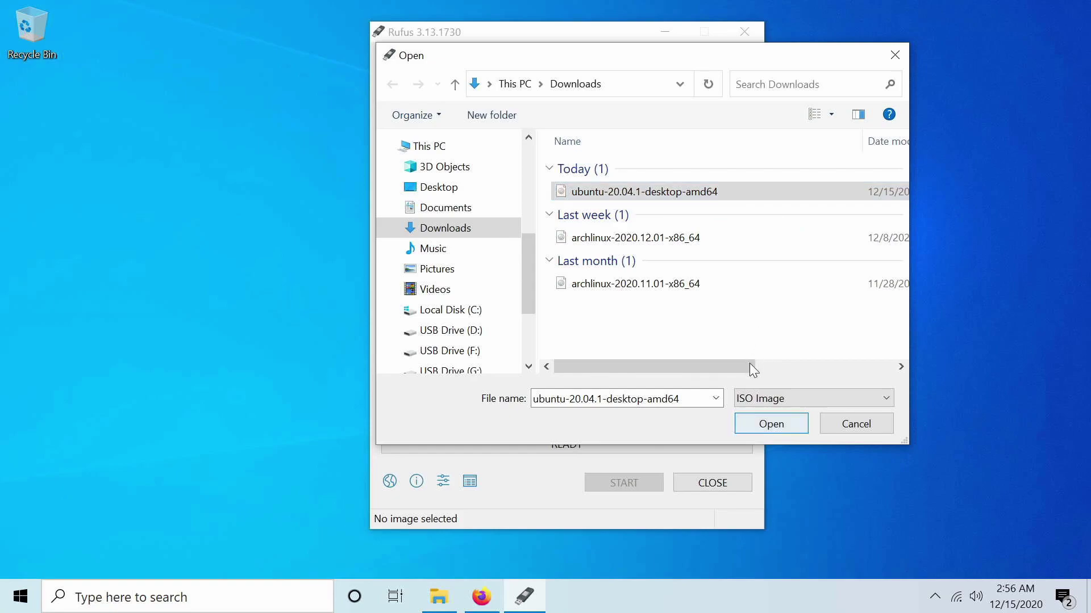
pyautogui.click(769, 423)
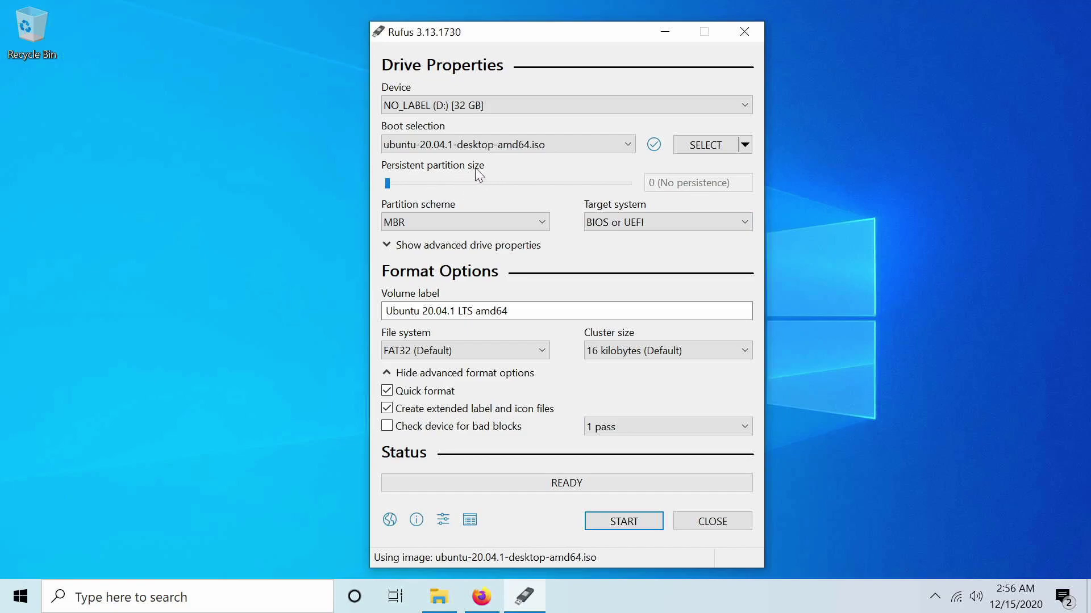
# Set the persistent partition size to 27 GB and bring up the partition scheme choices.
pyautogui.moveTo(389, 183); pyautogui.dragTo(629, 254)
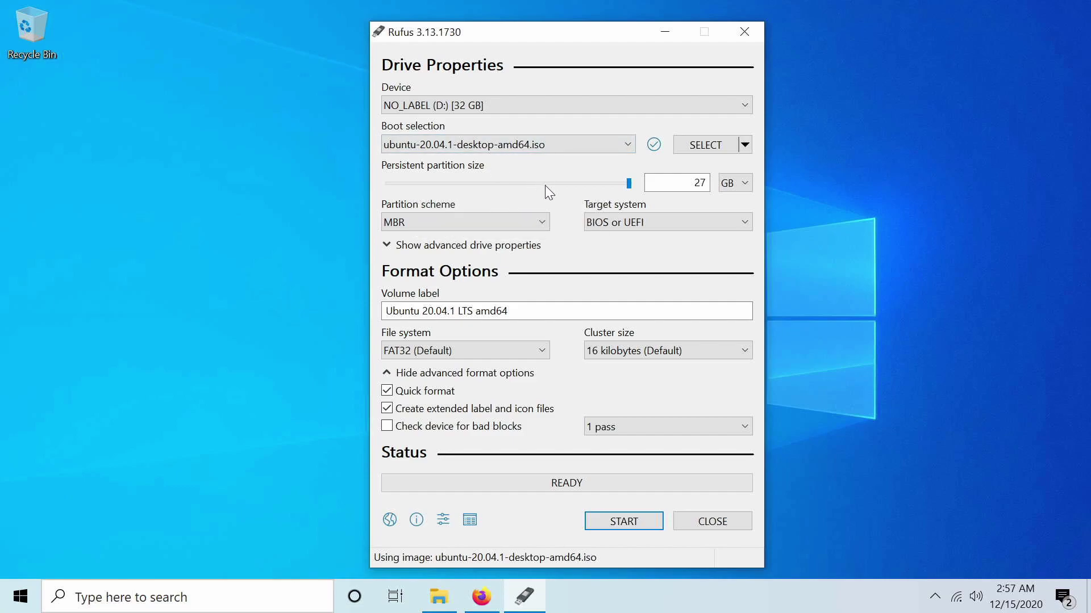
pyautogui.click(512, 224)
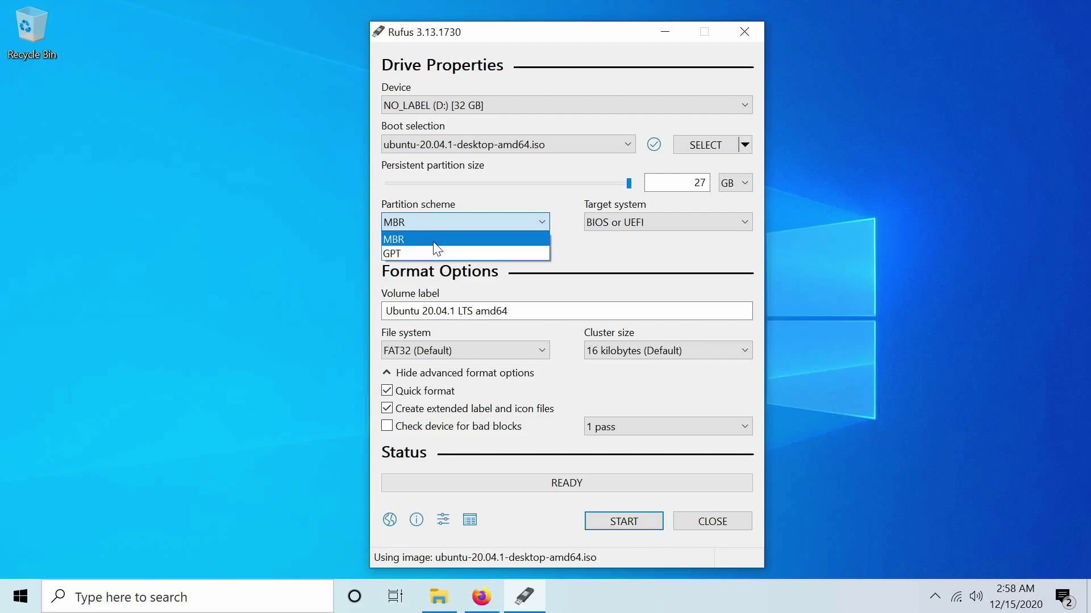
# Switch the partition scheme to GPT, rename the volume label to Ubuntu, and keep FAT32.
pyautogui.click(466, 255)
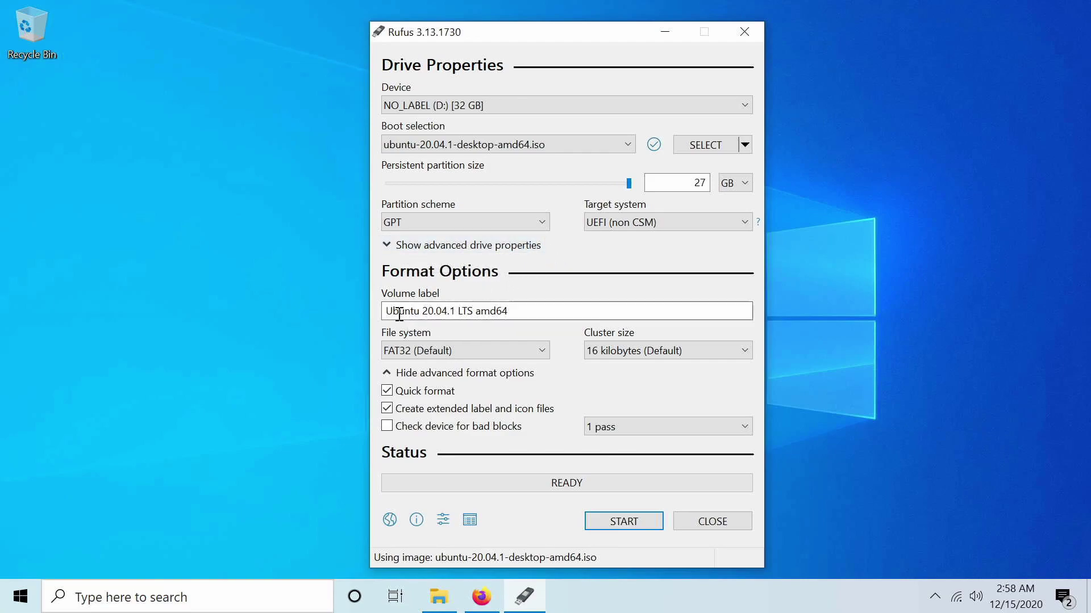
pyautogui.moveTo(514, 311); pyautogui.dragTo(414, 291)
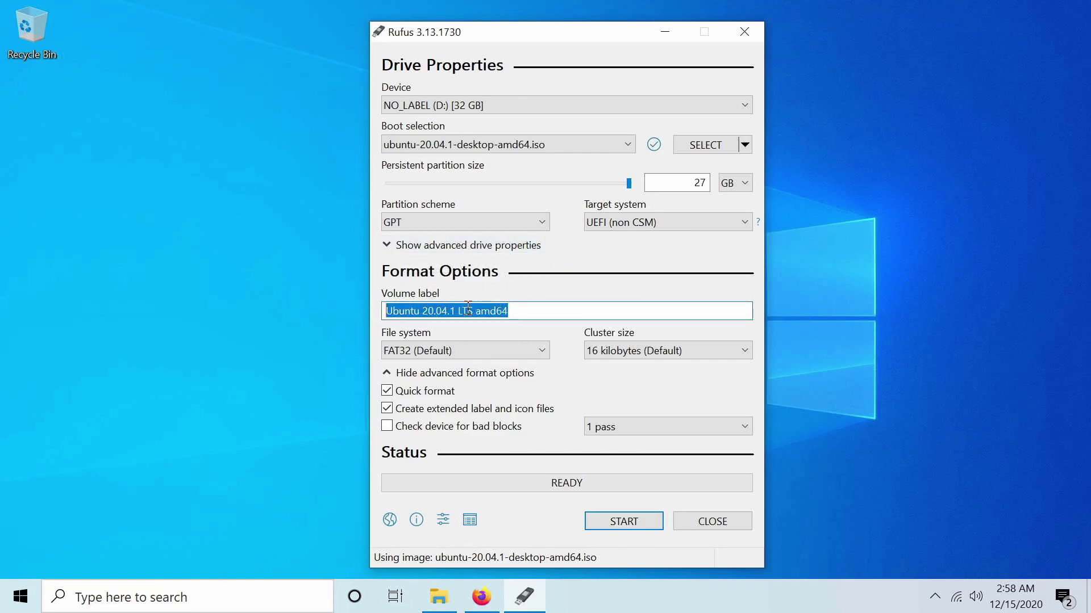
pyautogui.write('Ubuntu')
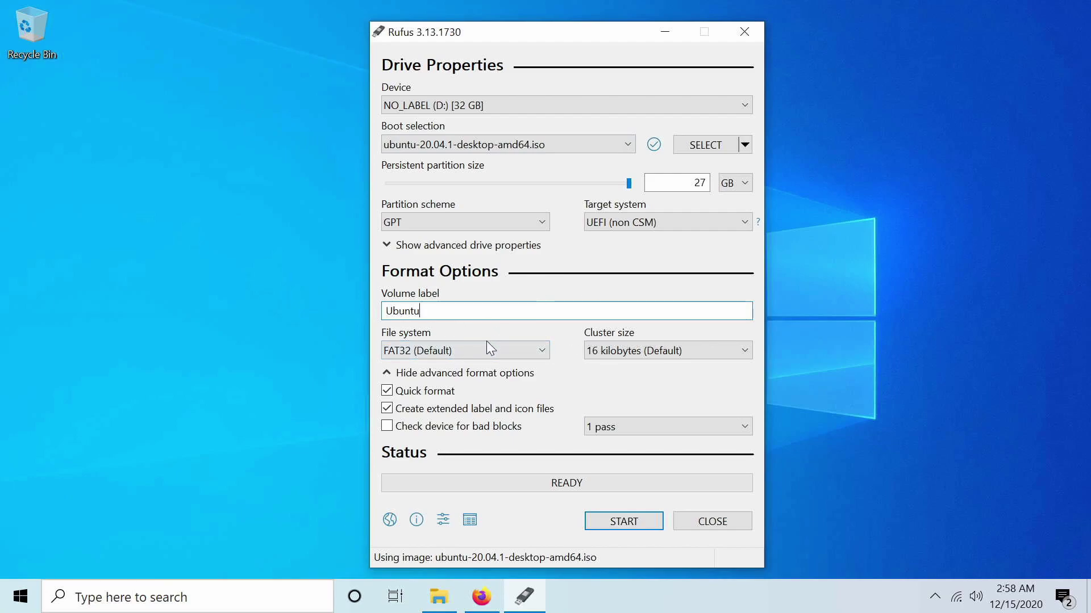
pyautogui.click(532, 353)
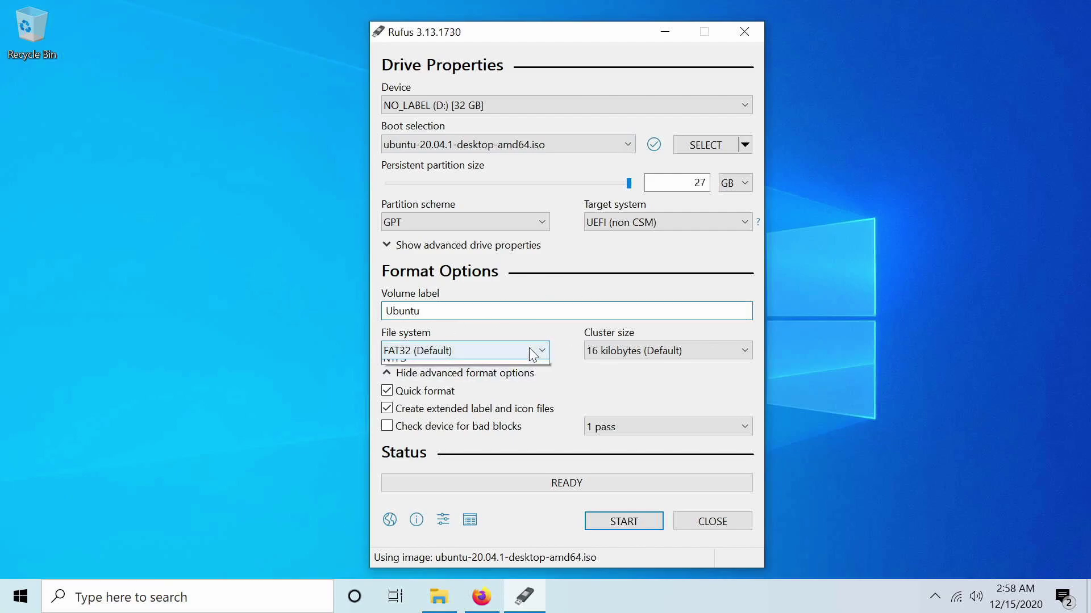
pyautogui.click(532, 352)
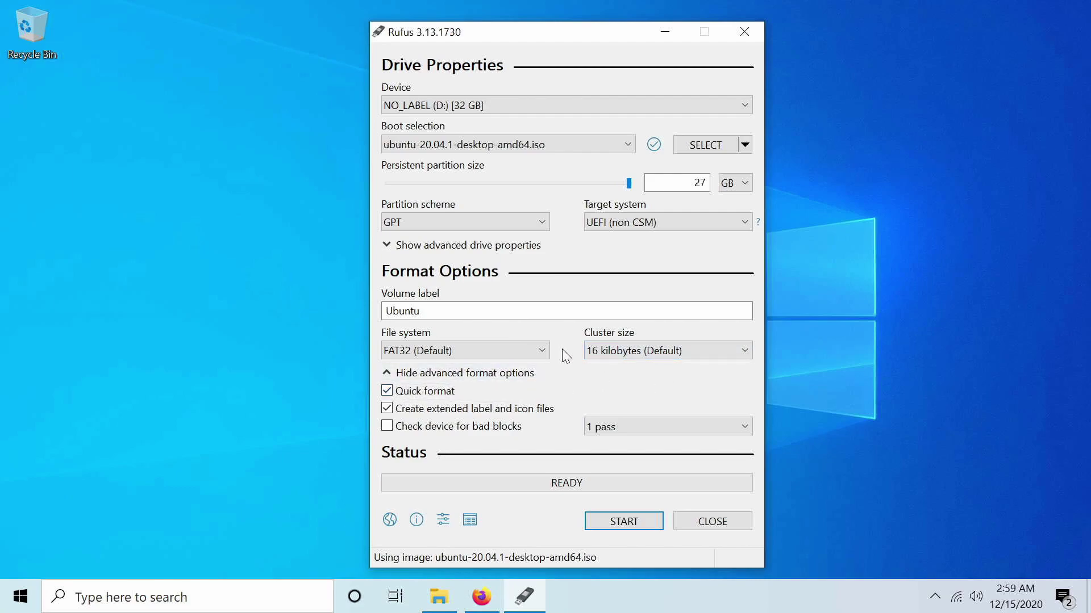
pyautogui.click(433, 373)
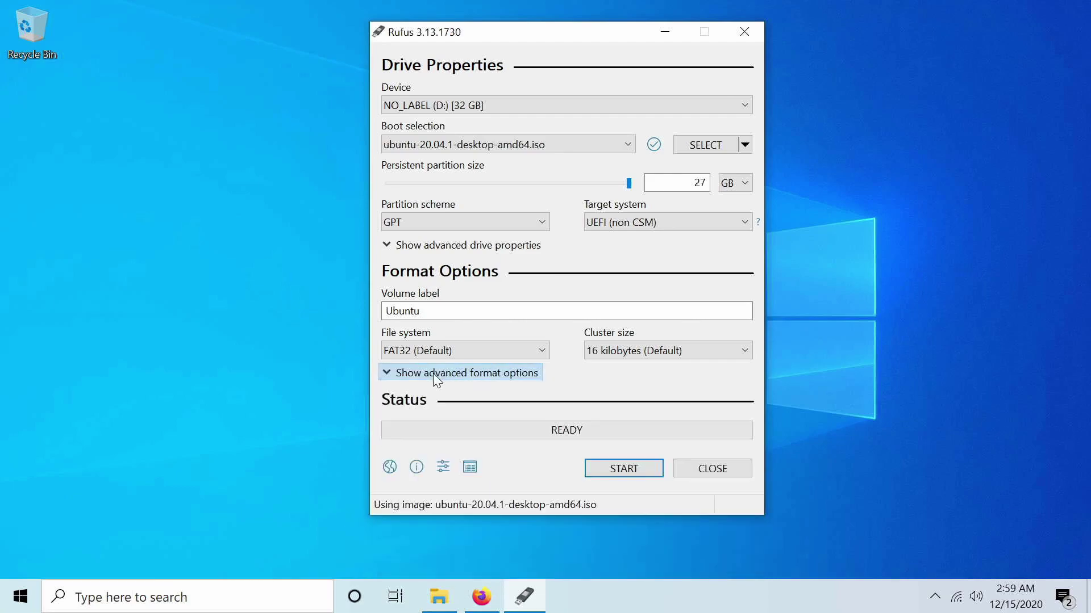
pyautogui.click(520, 375)
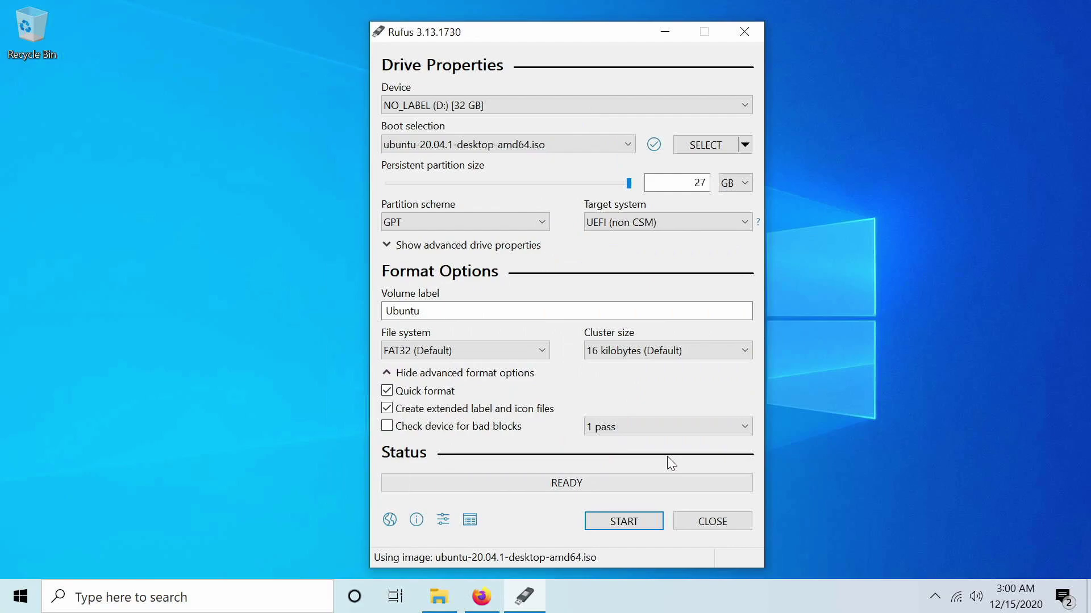
pyautogui.click(628, 521)
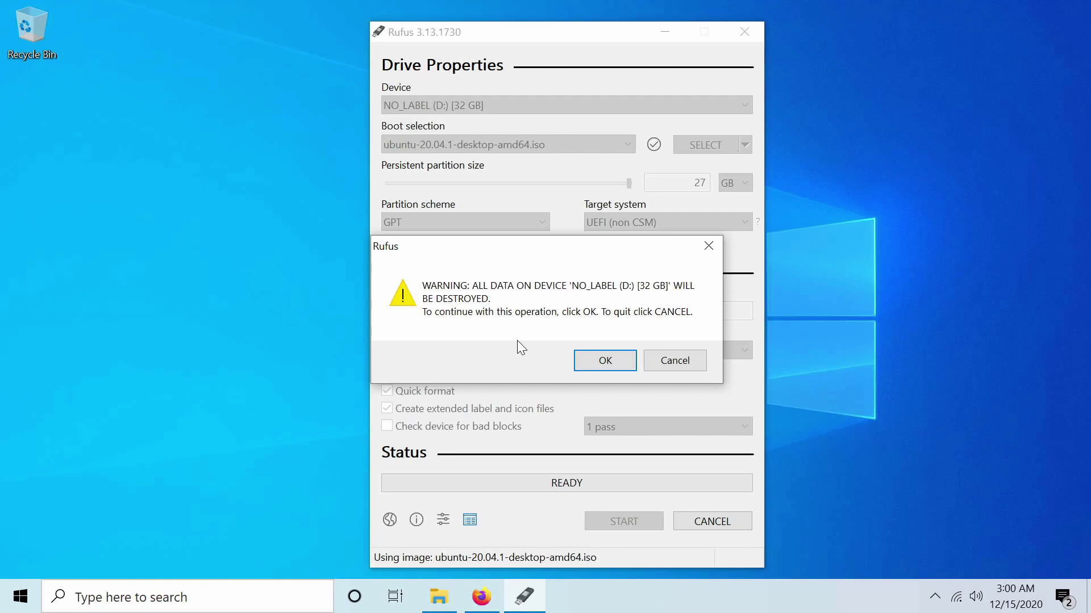
# Accept the data-destruction warning so Rufus writes Ubuntu to the 32 GB drive.
pyautogui.click(612, 363)
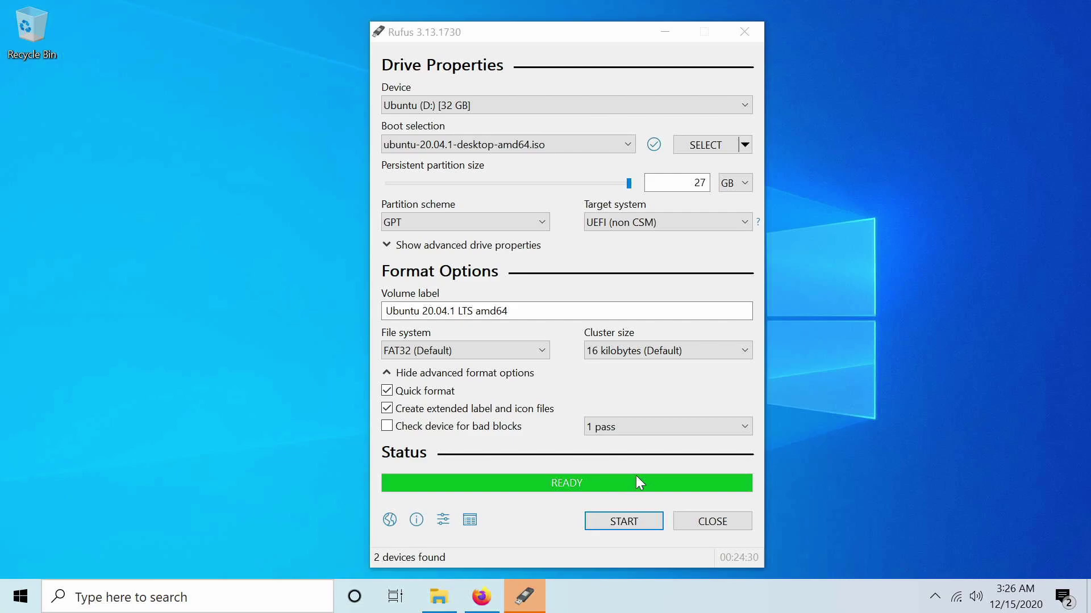
# Close Rufus after it shows READY and bring up the Windows Start menu.
pyautogui.click(724, 519)
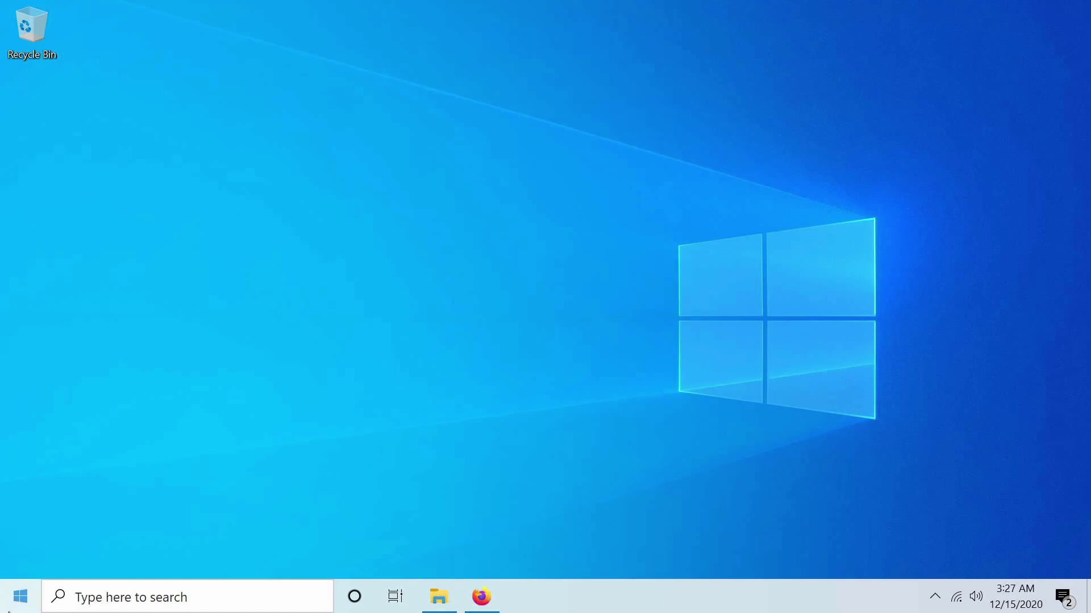
pyautogui.click(21, 597)
# Search Start for 'boot' and open Change advanced startup options to restart into advanced startup.
pyautogui.click(21, 597)
pyautogui.click(6, 606)
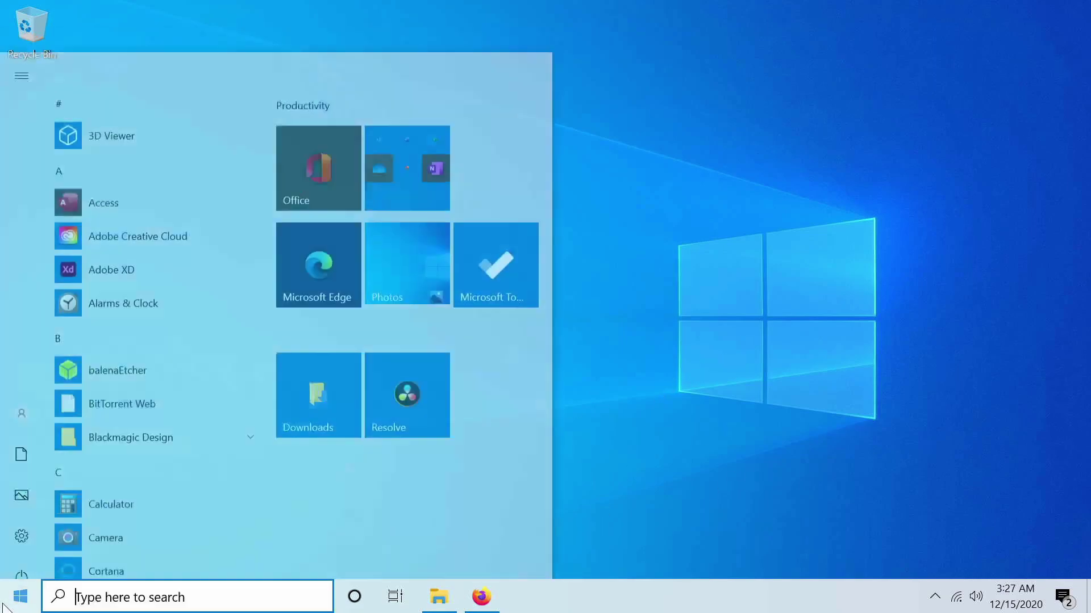
pyautogui.write('boot')
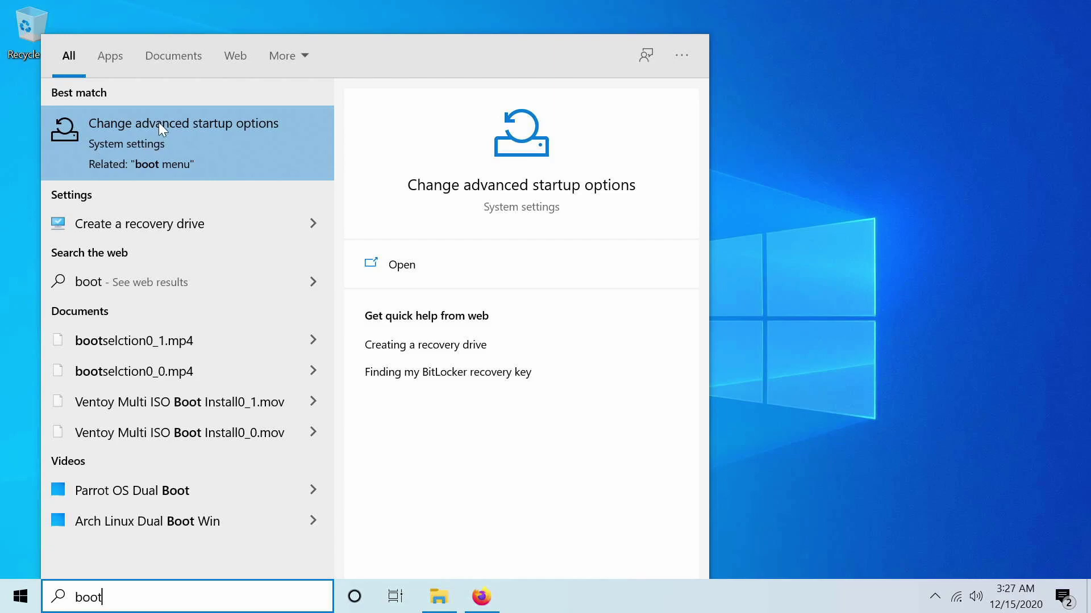
pyautogui.click(255, 144)
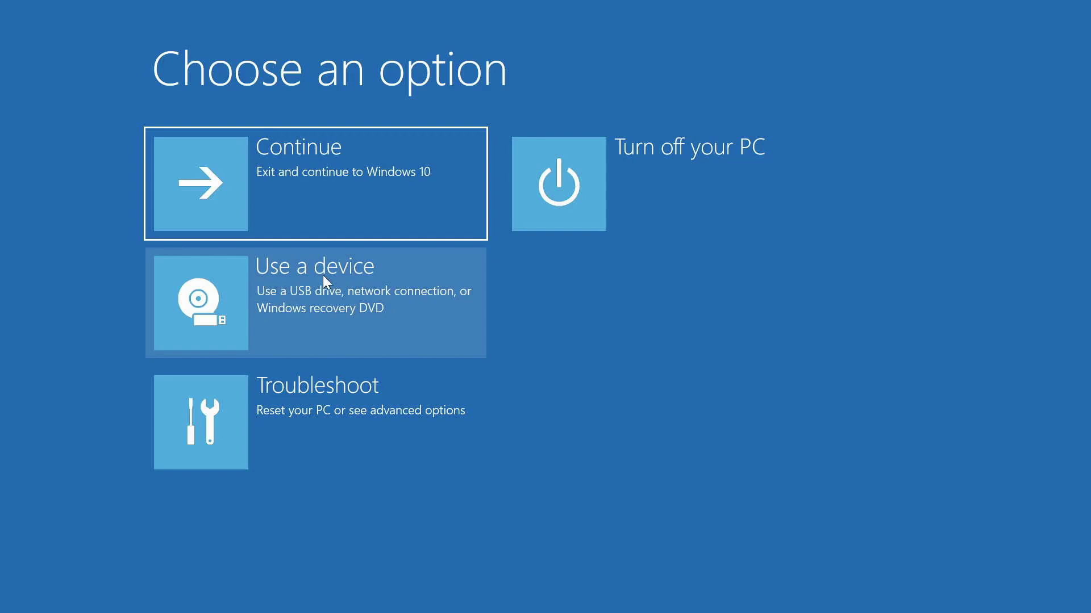
# Choose Use a device on the Choose an option screen.
pyautogui.click(330, 279)
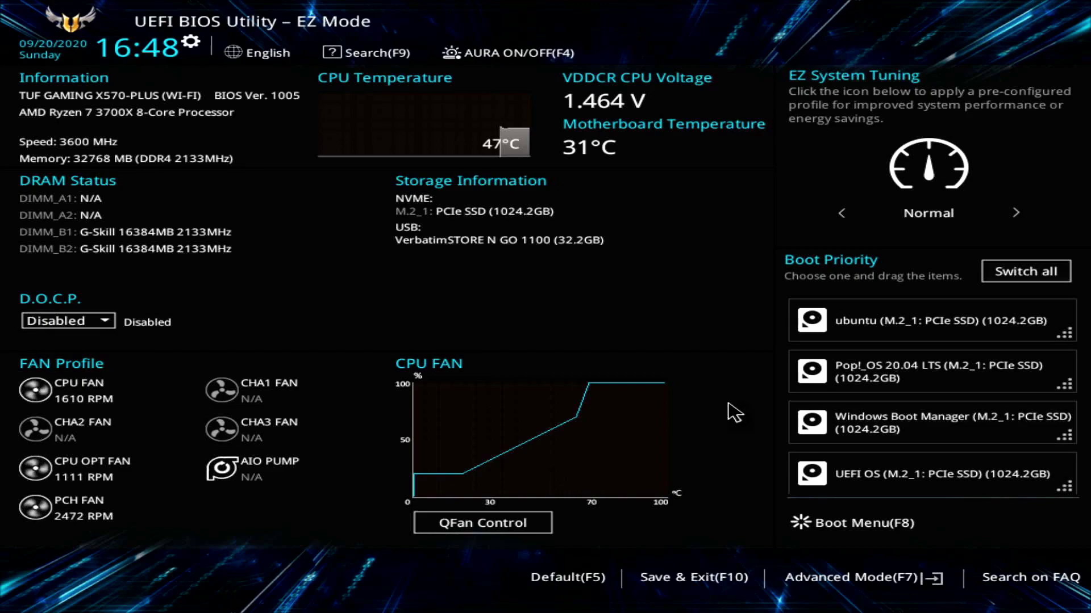
# Bring up the F8 boot list, cancel it, and switch the BIOS to Advanced Mode with F7.
pyautogui.press('F8')
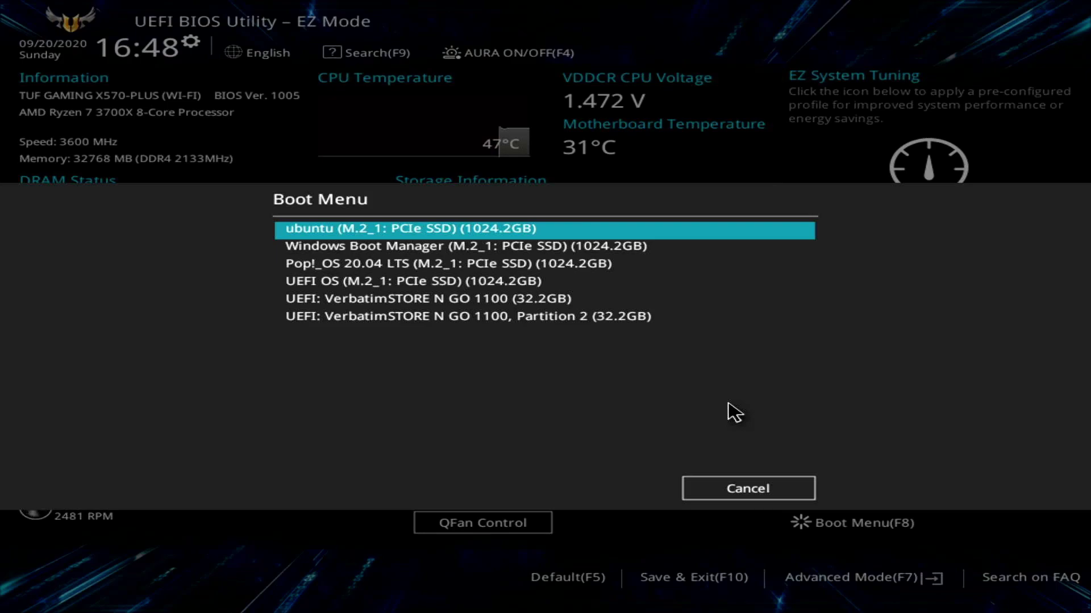
pyautogui.press('Down')
pyautogui.press('Down')
pyautogui.press('Down')
pyautogui.press('Down')
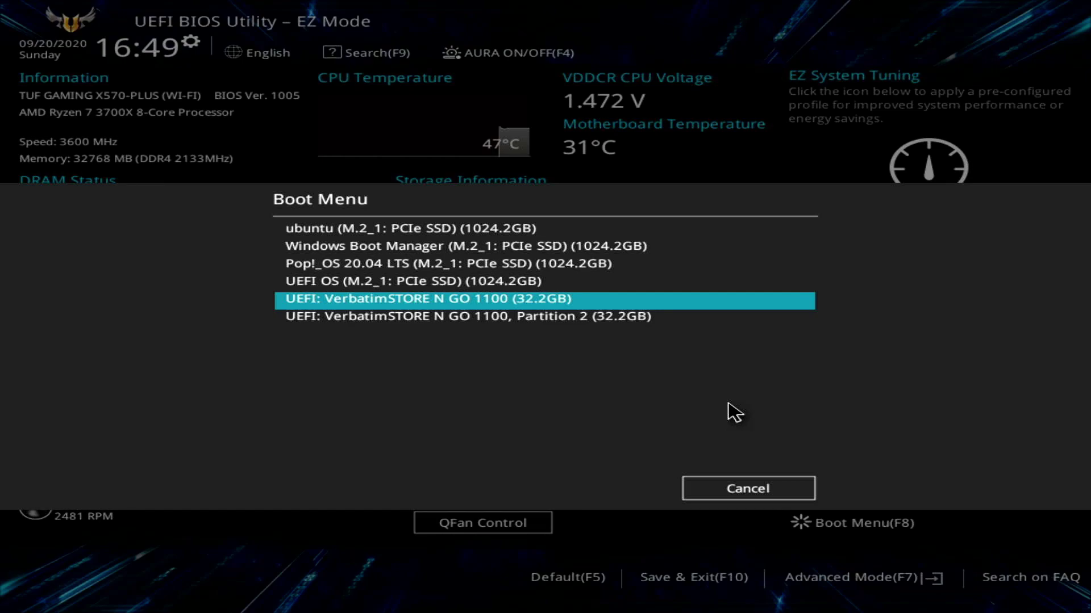
pyautogui.press('Escape')
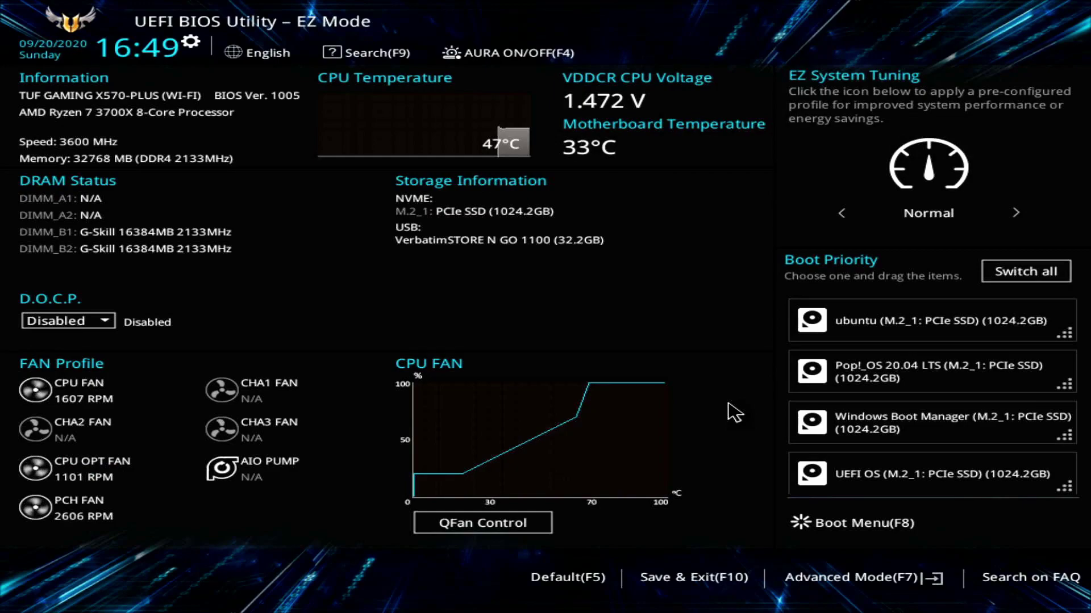
pyautogui.press('F7')
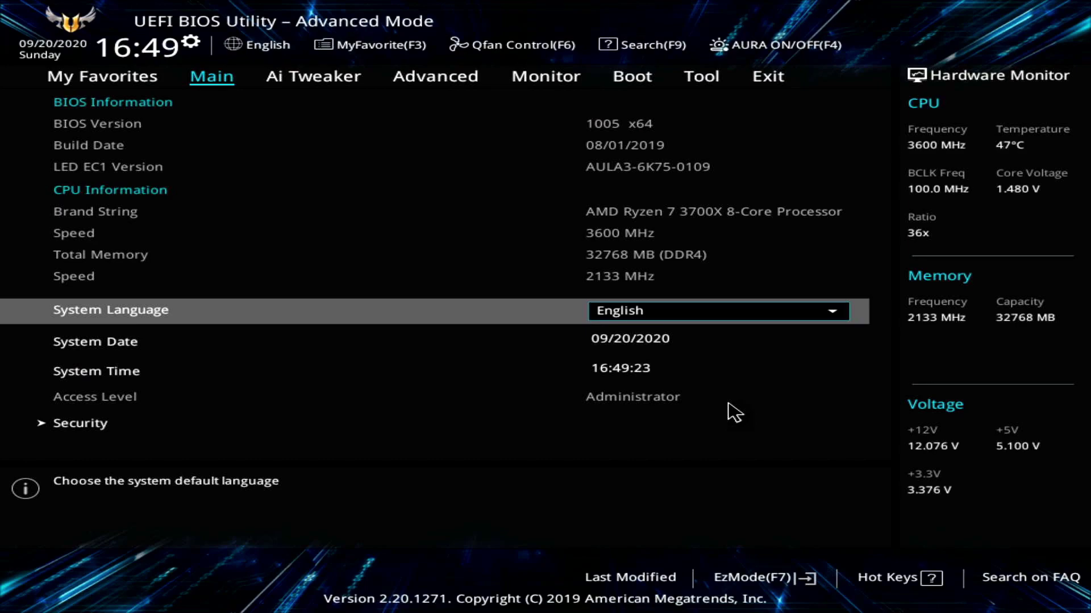
# Set Boot Option #1 to UEFI: VerbatimSTORE N GO 1100 on the Boot page.
pyautogui.press('Right')
pyautogui.press('Right')
pyautogui.press('Right')
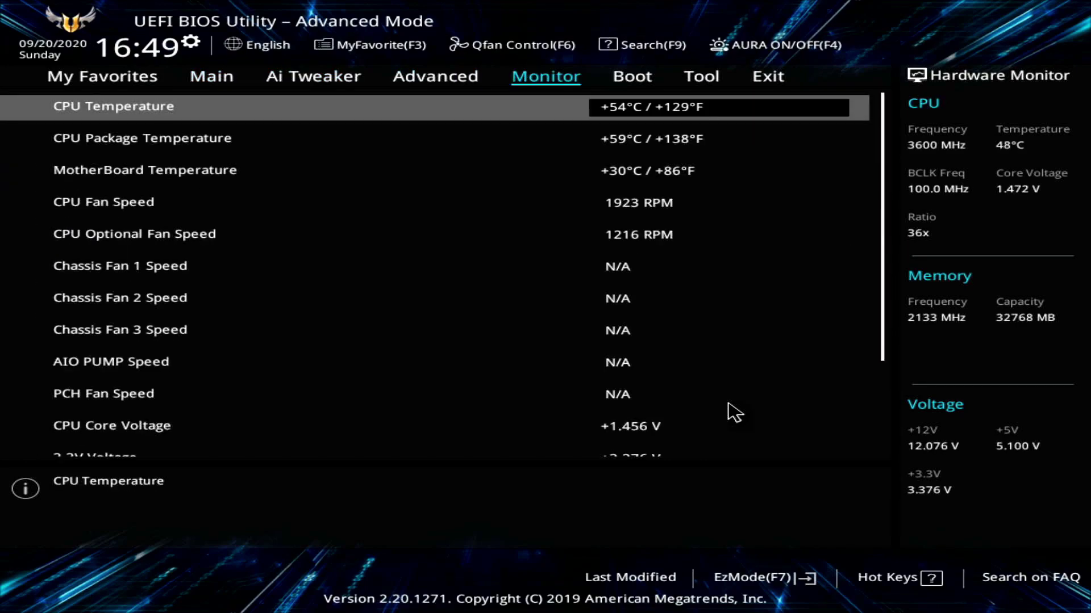
pyautogui.press('Right')
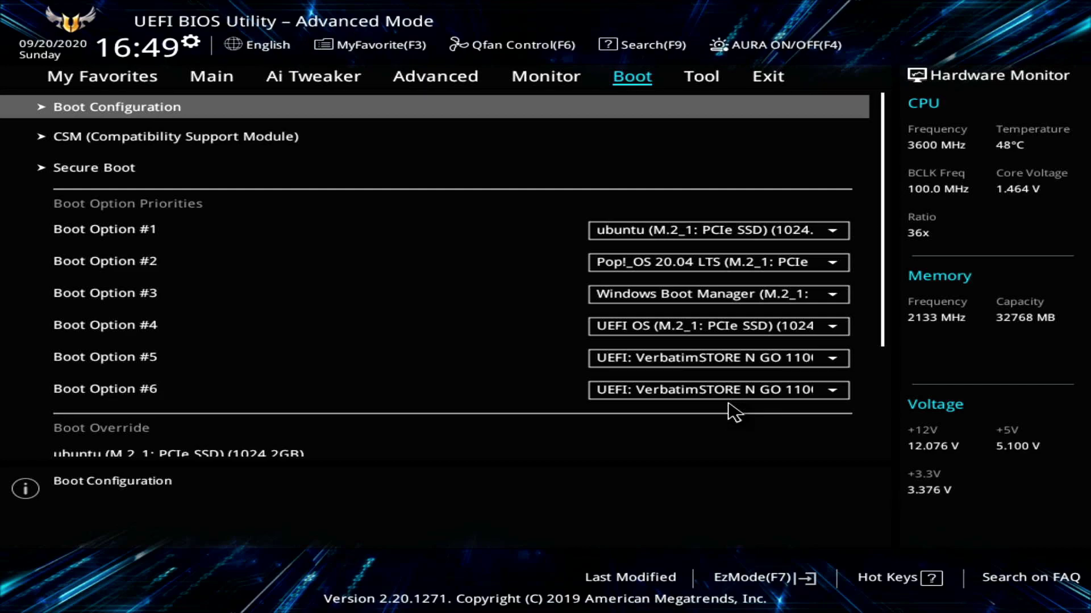
pyautogui.press('Down')
pyautogui.press('Down')
pyautogui.press('Down')
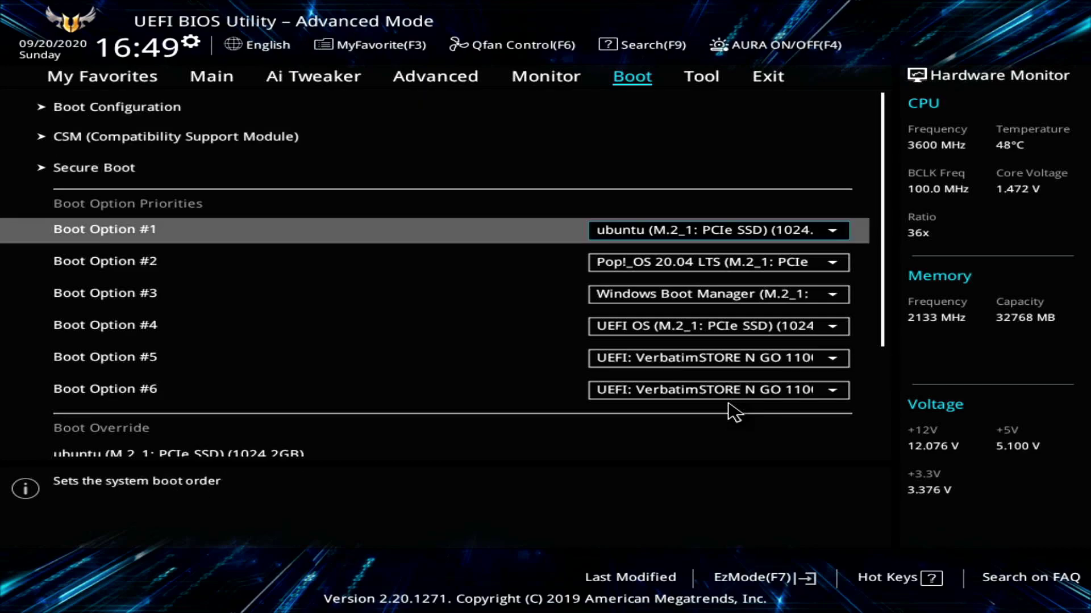
pyautogui.press('Return')
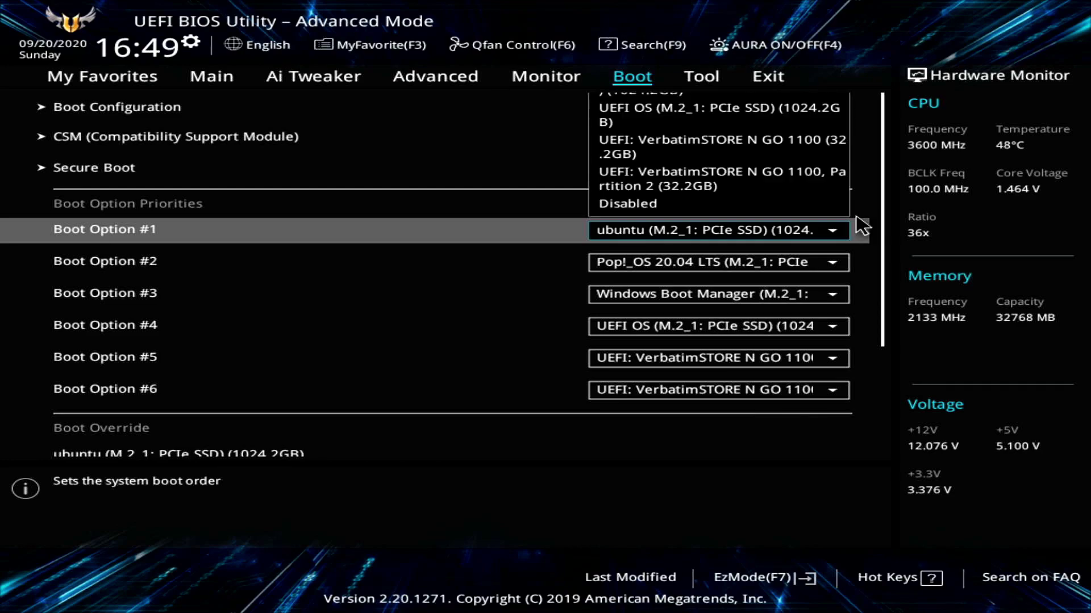
pyautogui.click(748, 149)
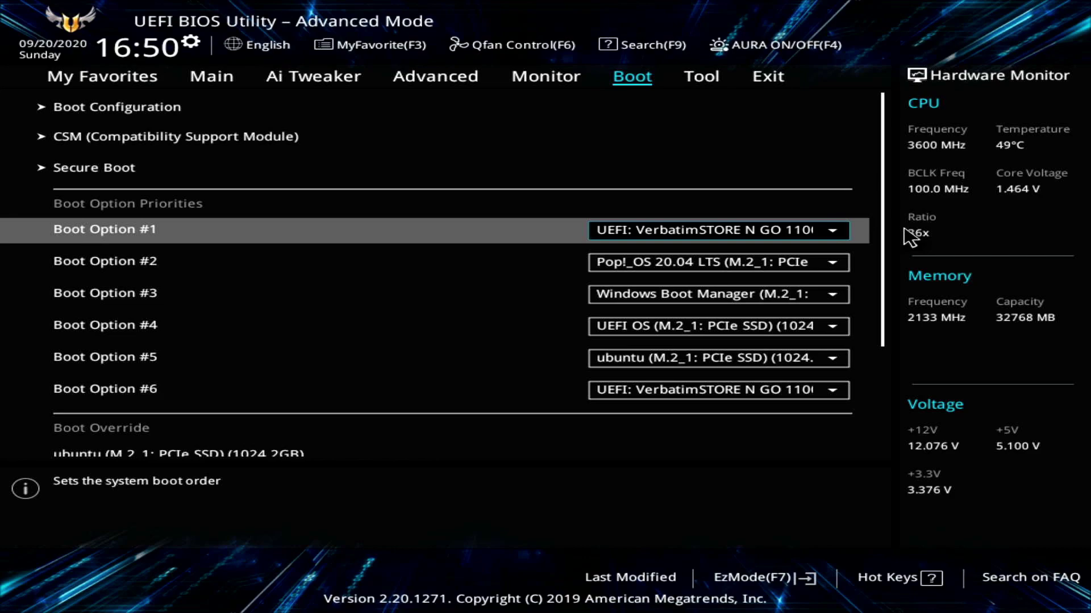
pyautogui.click(213, 172)
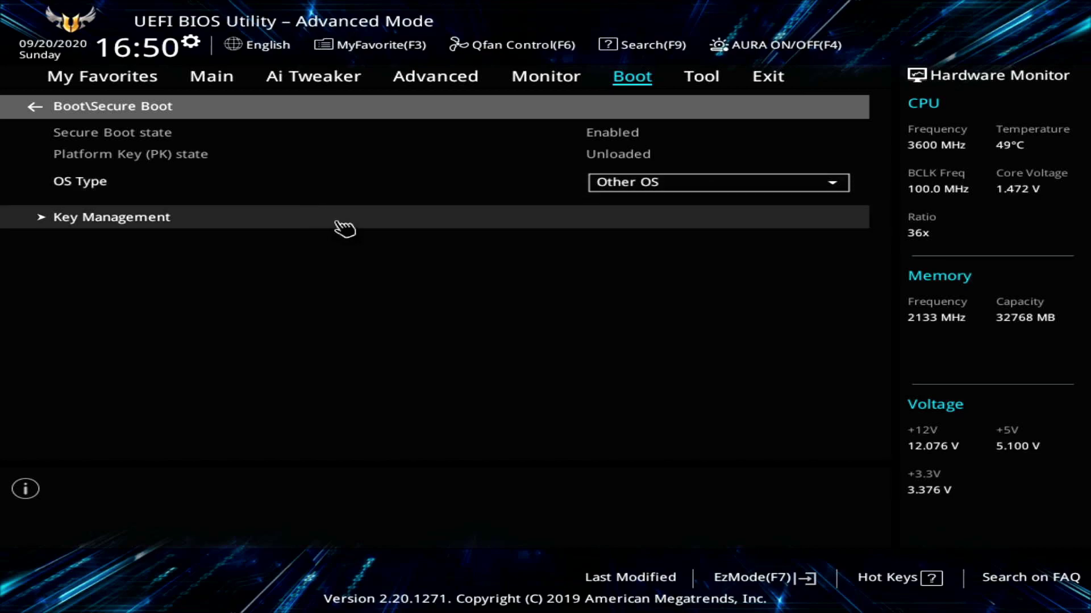
# Choose Save Changes & Reset on the Exit page to save the firmware settings and reboot.
pyautogui.press('Down')
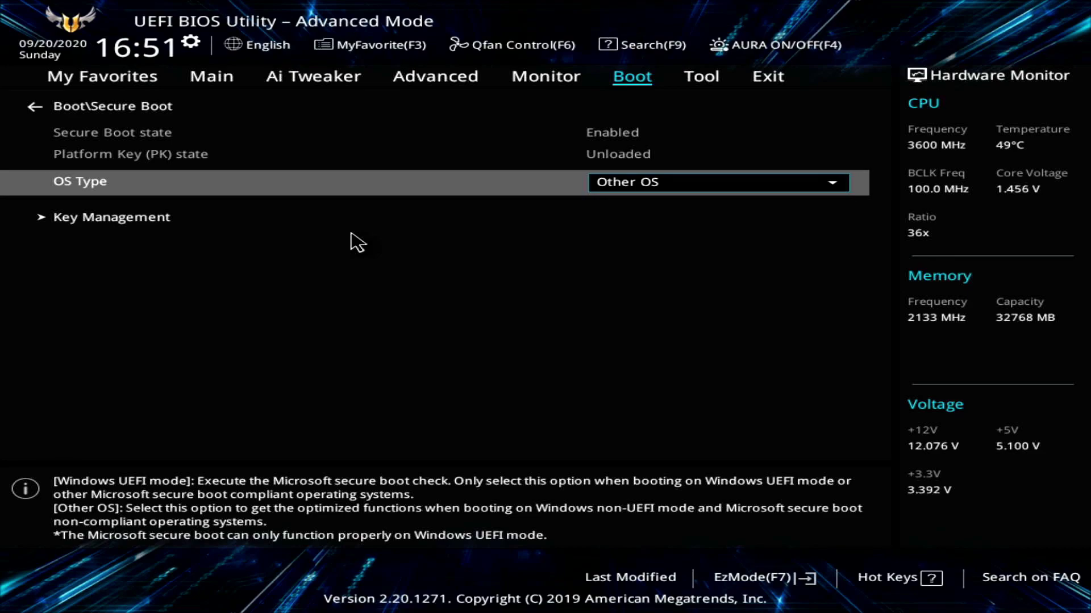
pyautogui.press('Right')
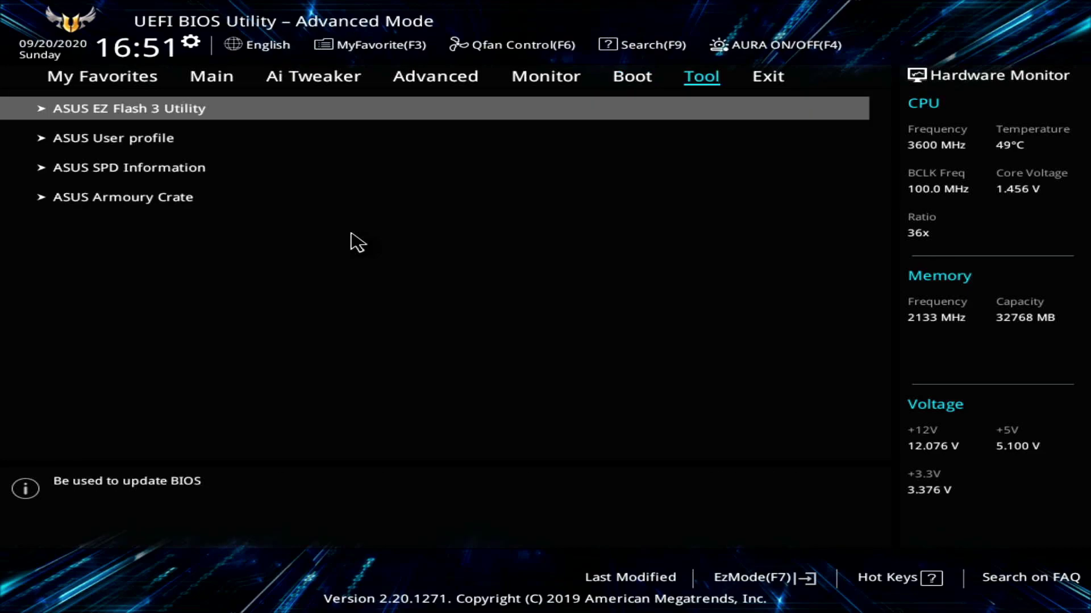
pyautogui.press('Right')
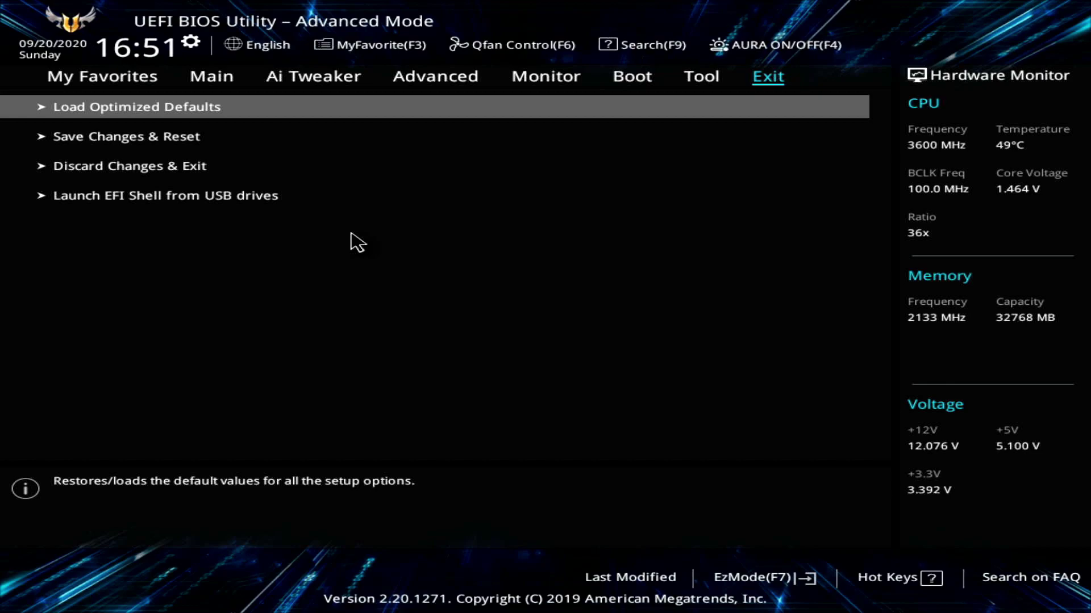
pyautogui.press('Down')
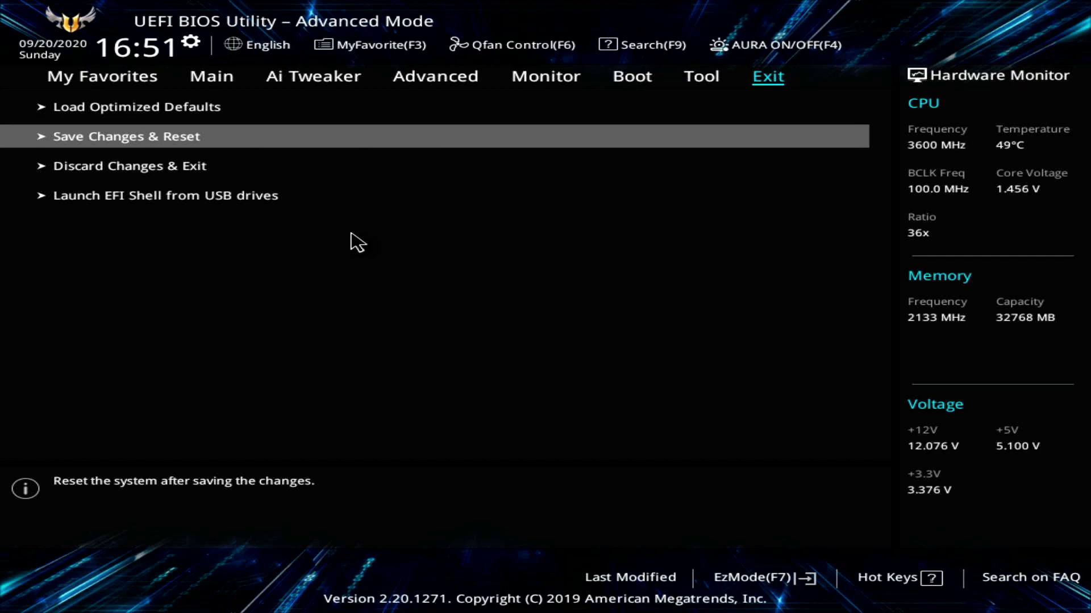
pyautogui.press('Return')
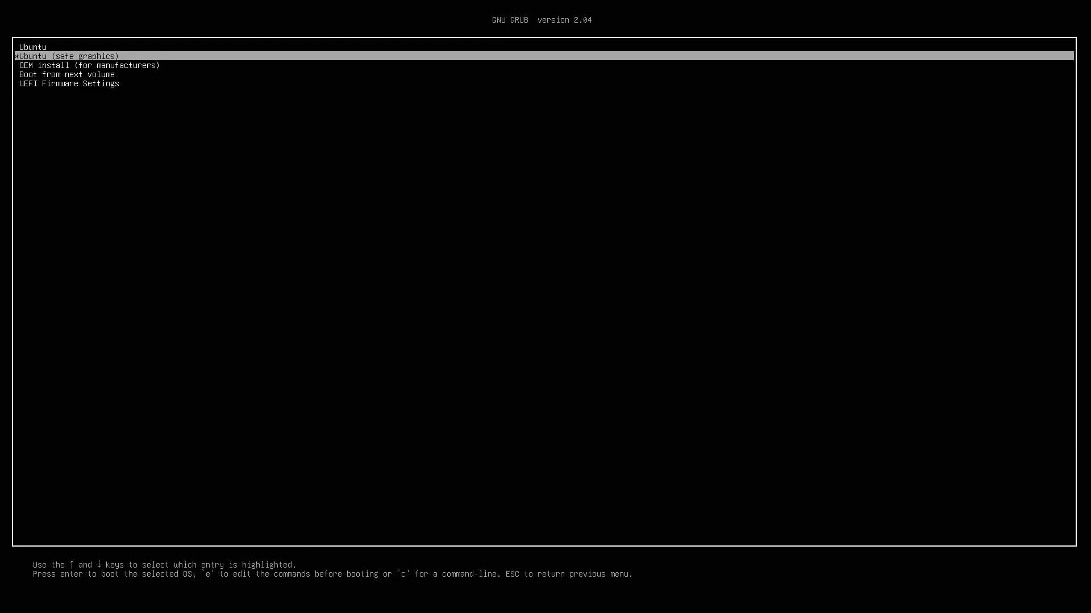
# Select the Ubuntu (safe graphics) entry in the GRUB menu to boot the live desktop.
pyautogui.press('Up')
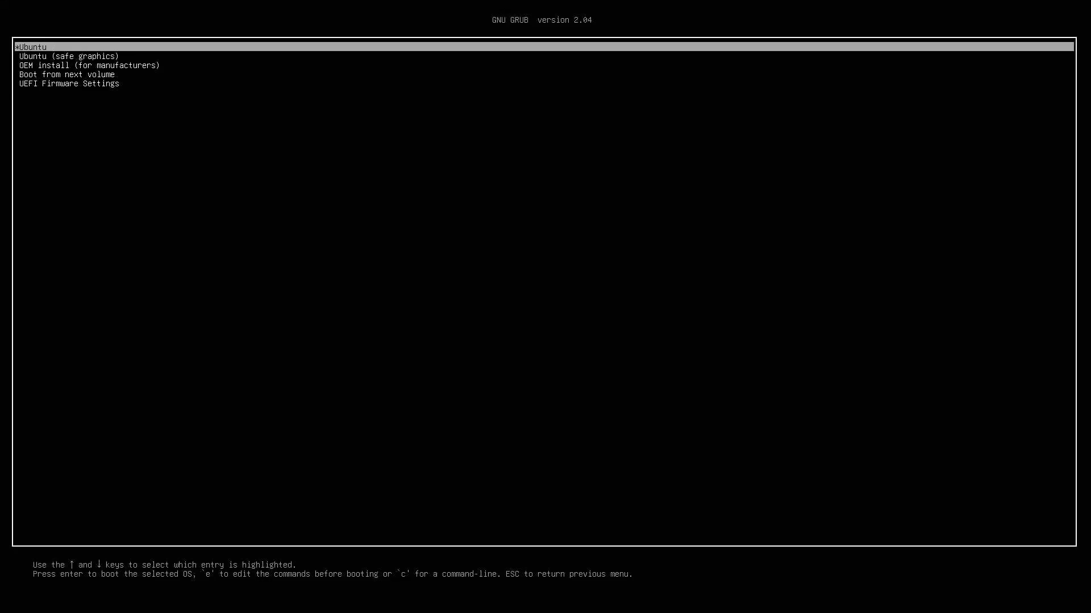
pyautogui.press('Down')
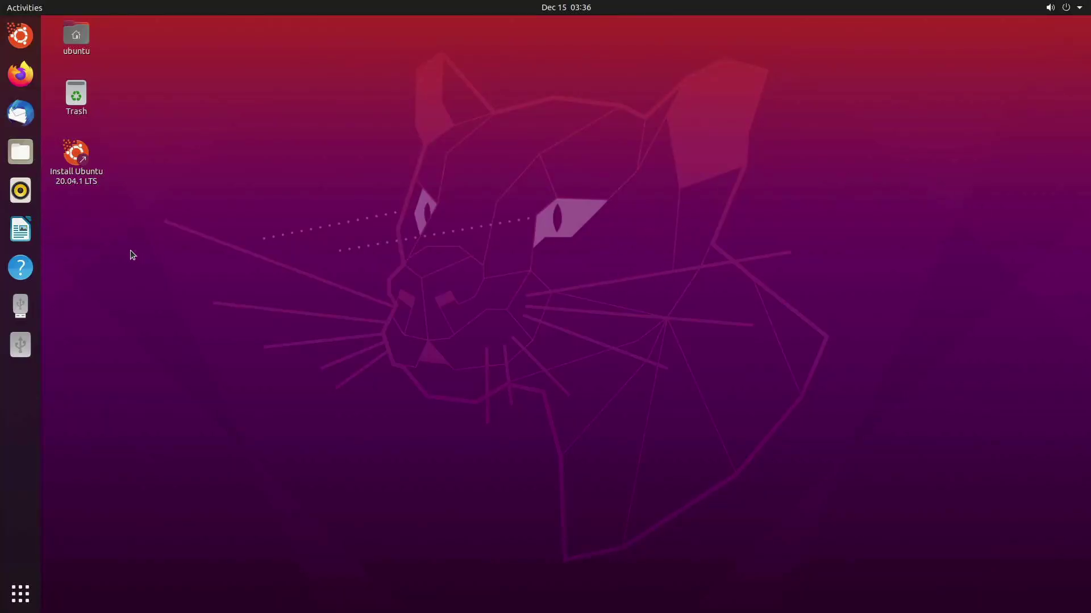
# Move the Install Ubuntu 20.04.1 LTS desktop shortcut to the Trash.
pyautogui.moveTo(111, 237); pyautogui.dragTo(82, 166)
pyautogui.rightClick(89, 175)
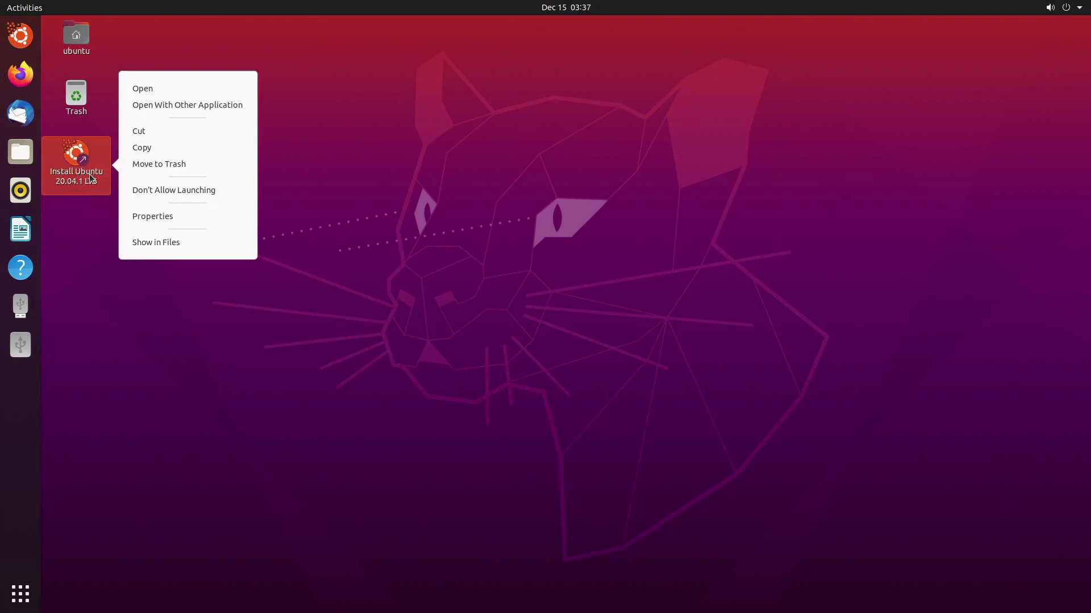
pyautogui.click(194, 164)
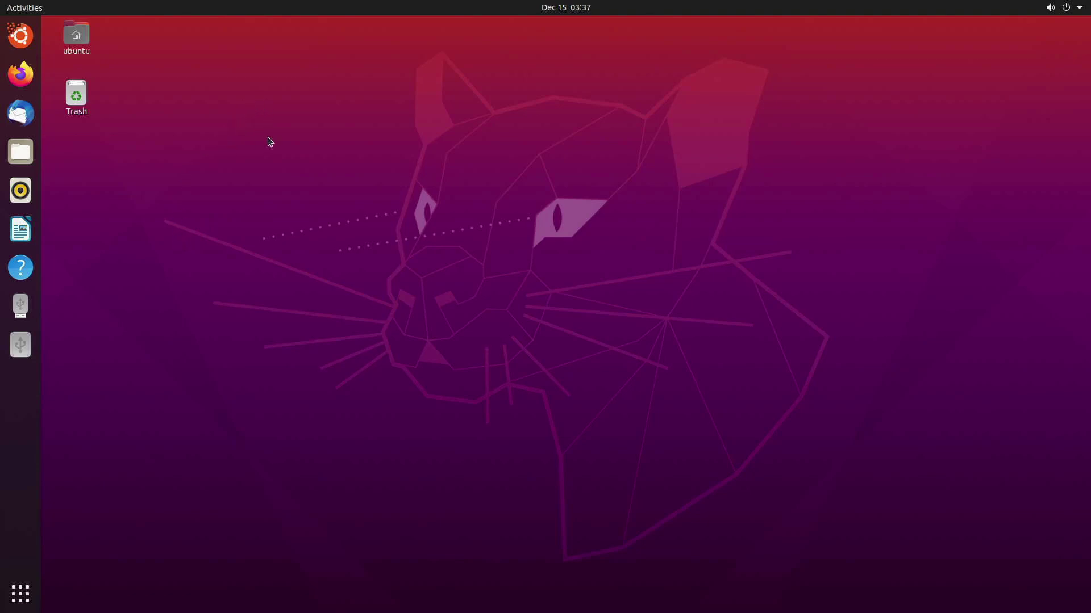
# Create a new desktop folder named SavvyNik.
pyautogui.rightClick(127, 168)
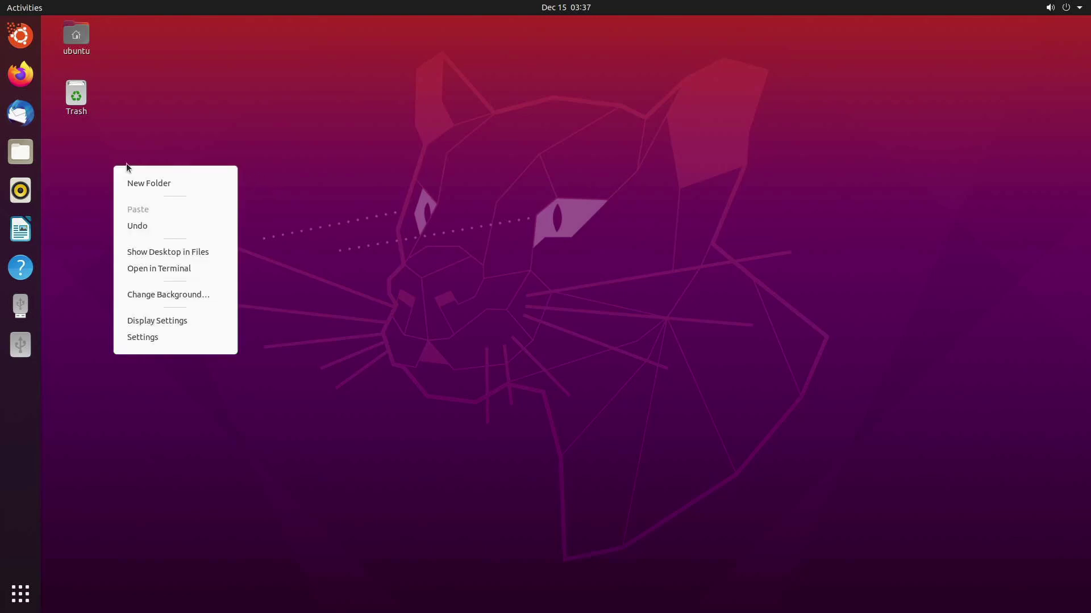
pyautogui.click(150, 183)
pyautogui.write('SavvyNik')
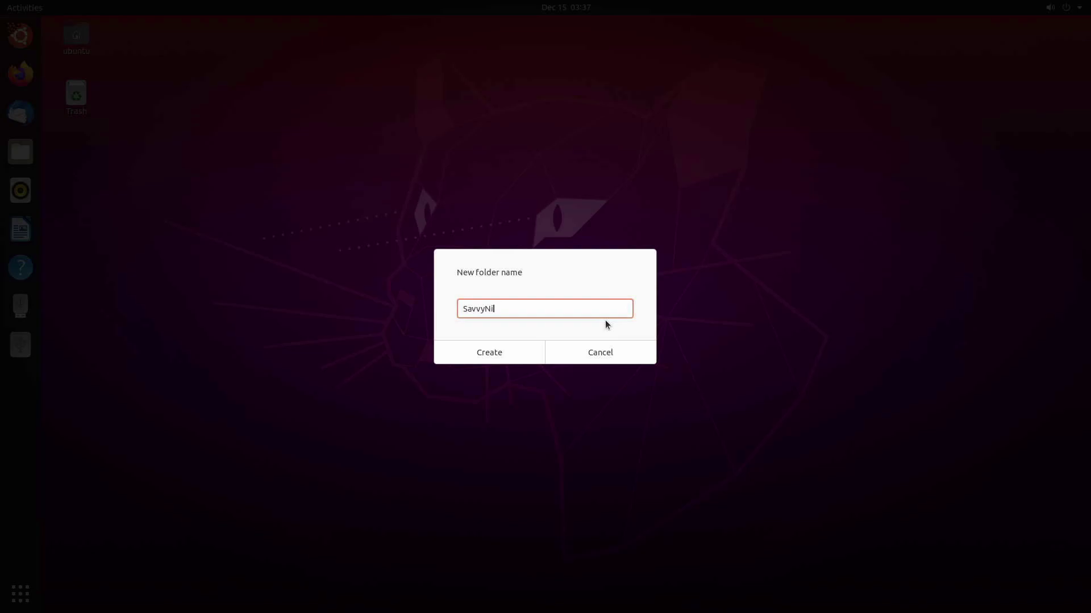
pyautogui.press('Return')
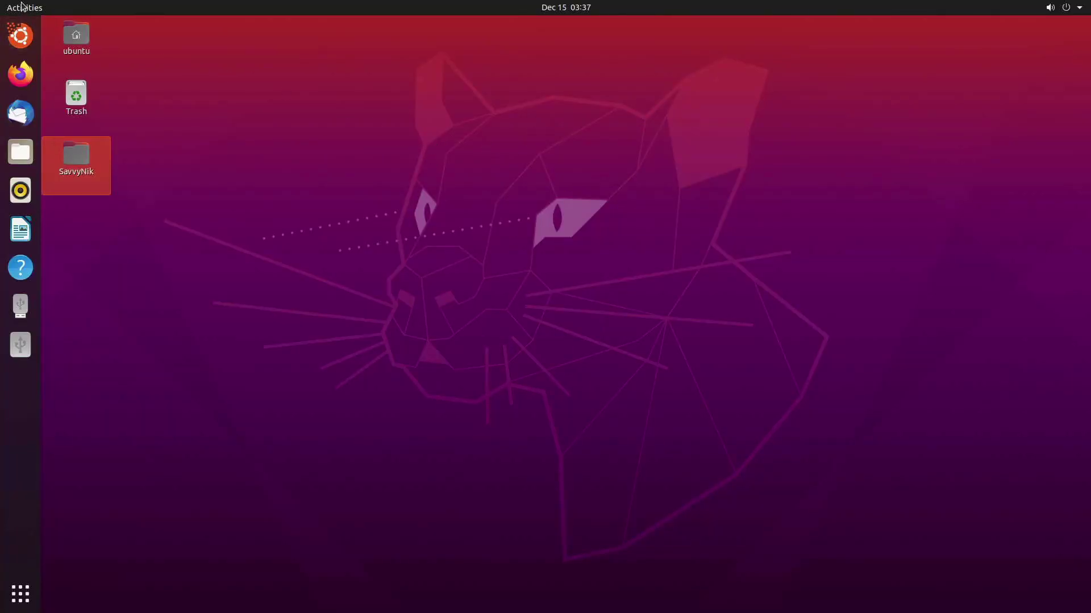
pyautogui.click(23, 7)
# Launch Text Editor and type the note 'SavvyNik was here.'.
pyautogui.write('text')
pyautogui.click(491, 99)
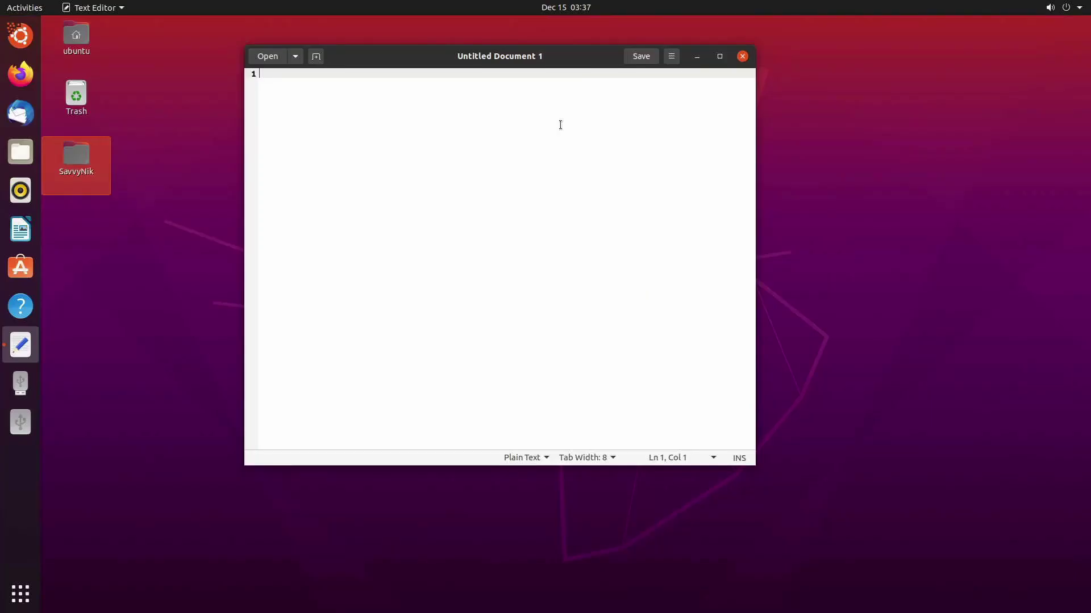
pyautogui.write('SavvyNik ')
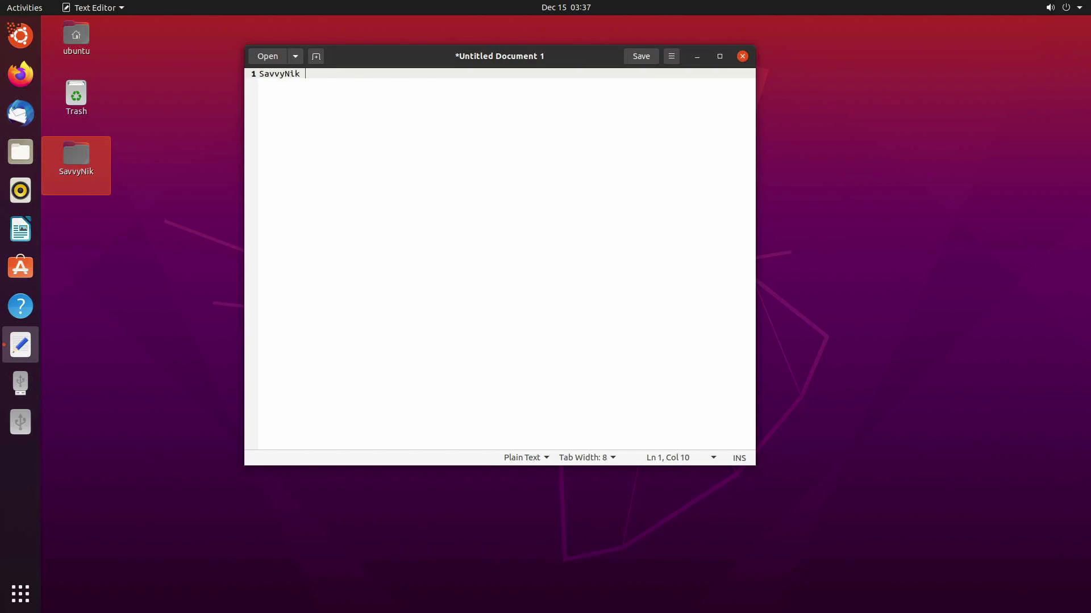
pyautogui.write('was here.')
# Save the note as Untitled Document 1 in the Desktop/SavvyNik folder.
pyautogui.click(642, 56)
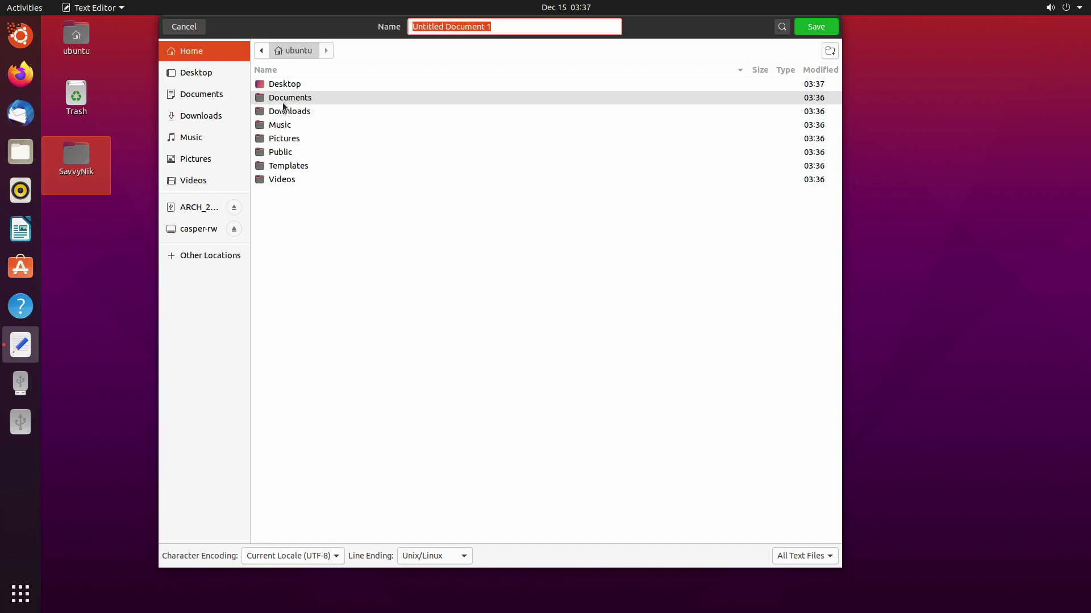
pyautogui.doubleClick(292, 85)
pyautogui.click(297, 87)
pyautogui.doubleClick(297, 86)
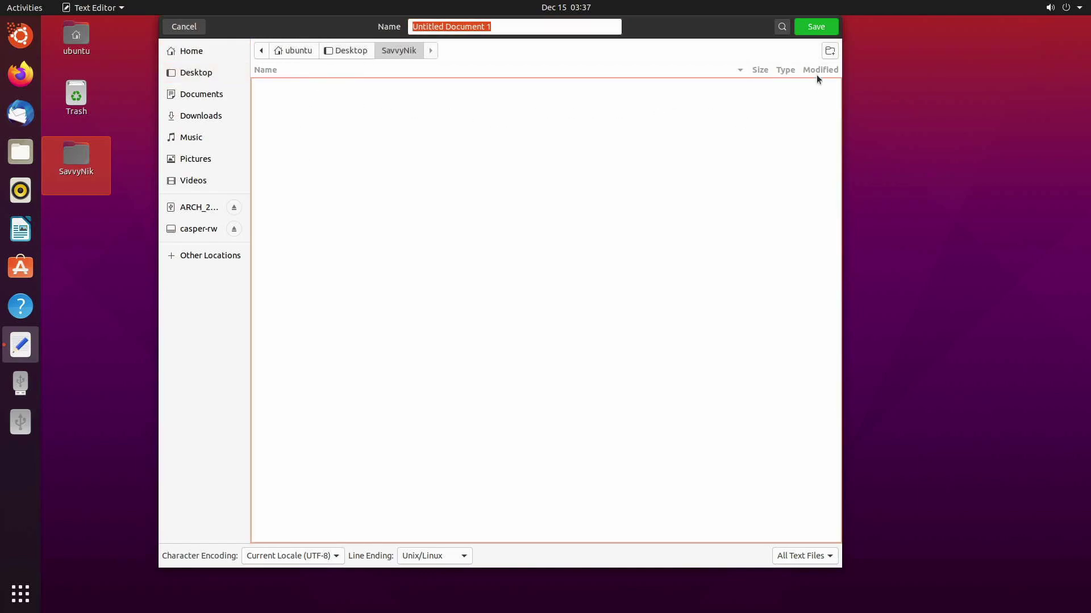
pyautogui.click(819, 27)
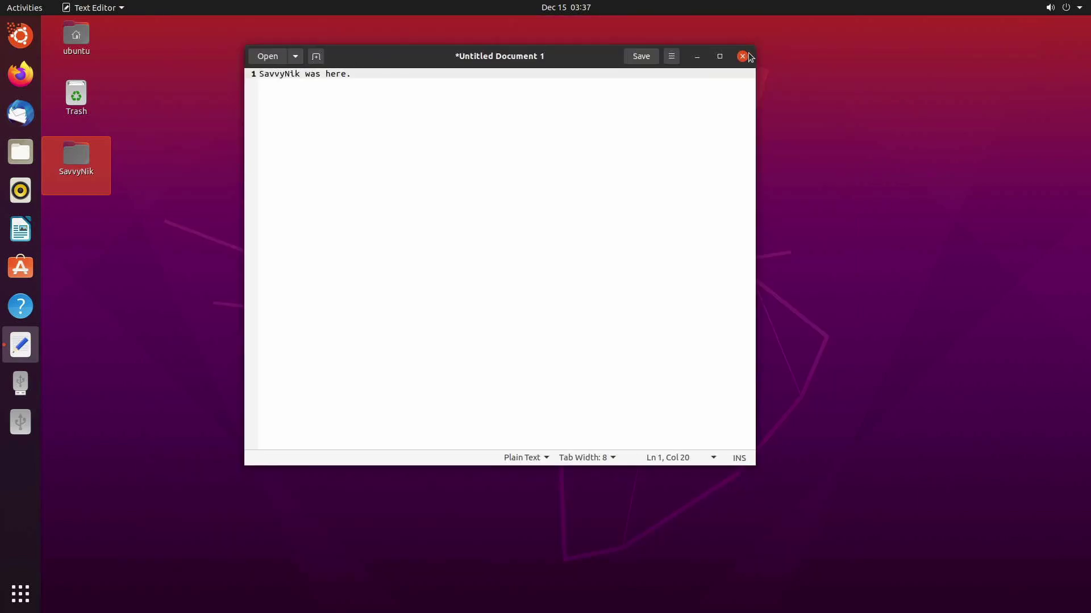
# Check the saved note inside the SavvyNik folder, then close all windows.
pyautogui.click(749, 57)
pyautogui.doubleClick(76, 159)
pyautogui.moveTo(210, 148); pyautogui.dragTo(278, 172)
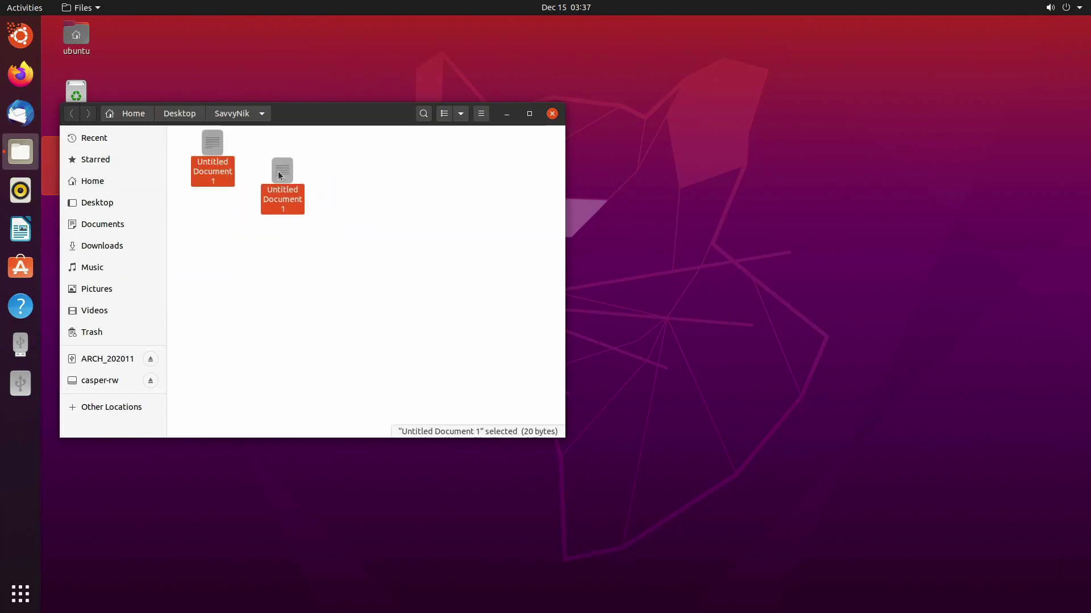
pyautogui.doubleClick(212, 144)
pyautogui.click(1068, 113)
pyautogui.click(551, 113)
pyautogui.click(568, 142)
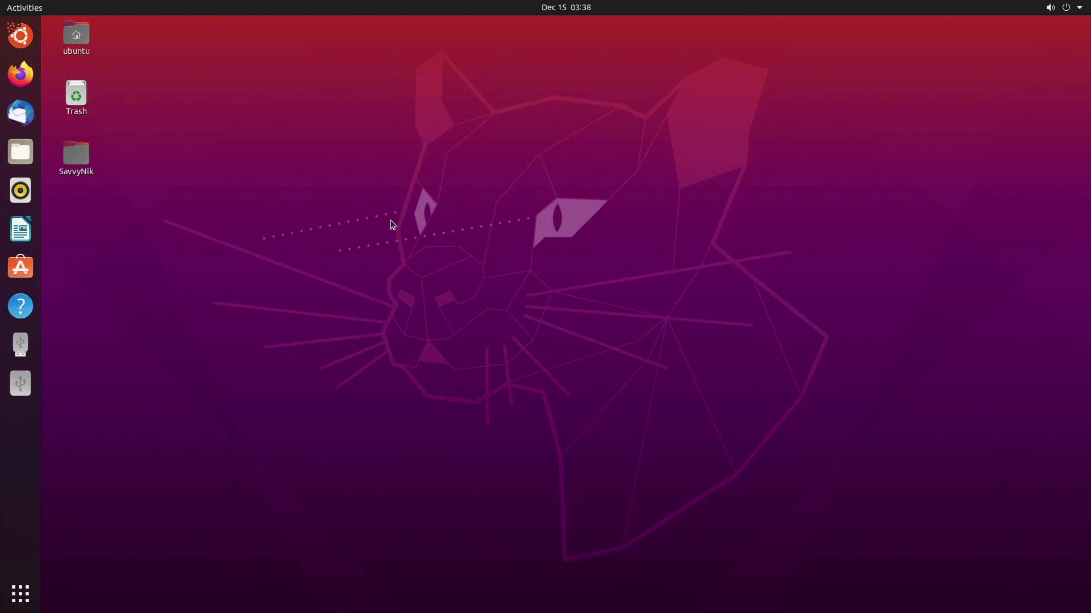
# Restart the live Ubuntu system from the top-right Power Off / Log Out menu.
pyautogui.click(69, 182)
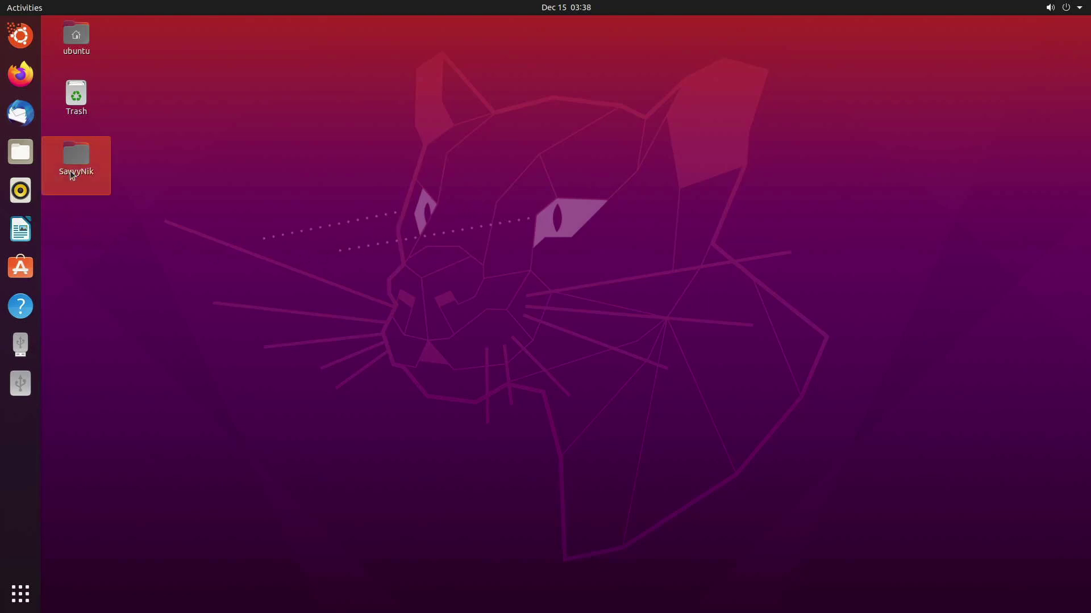
pyautogui.click(141, 193)
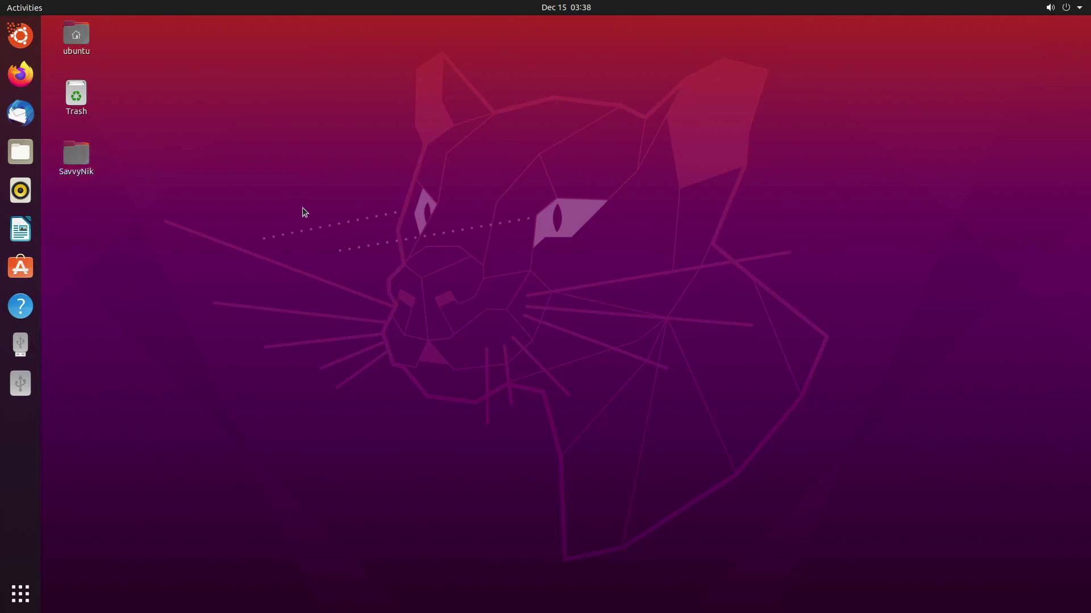
pyautogui.click(1066, 8)
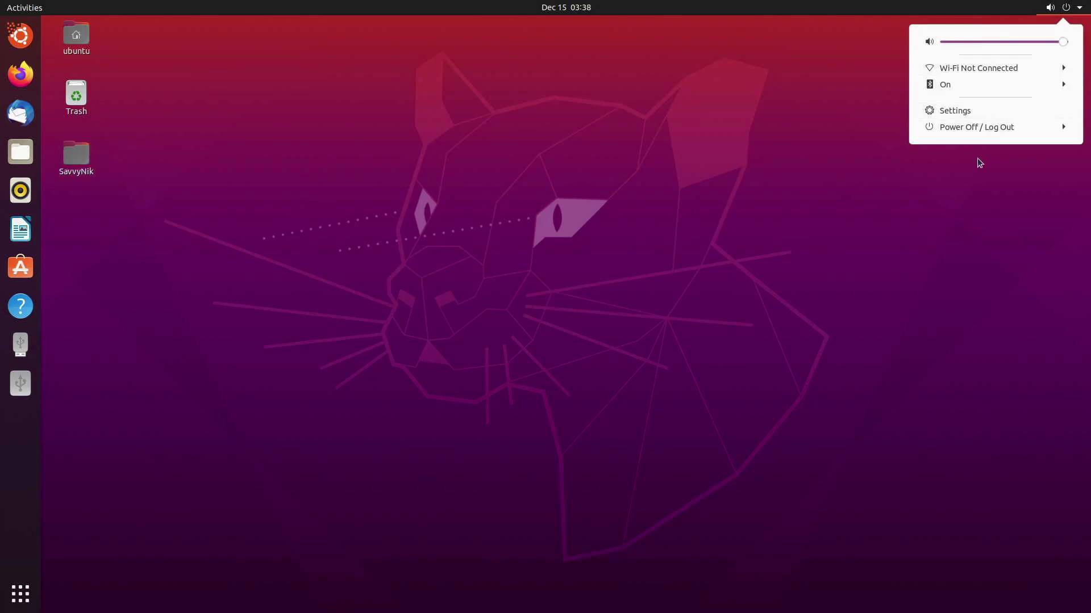
pyautogui.click(991, 128)
pyautogui.click(973, 165)
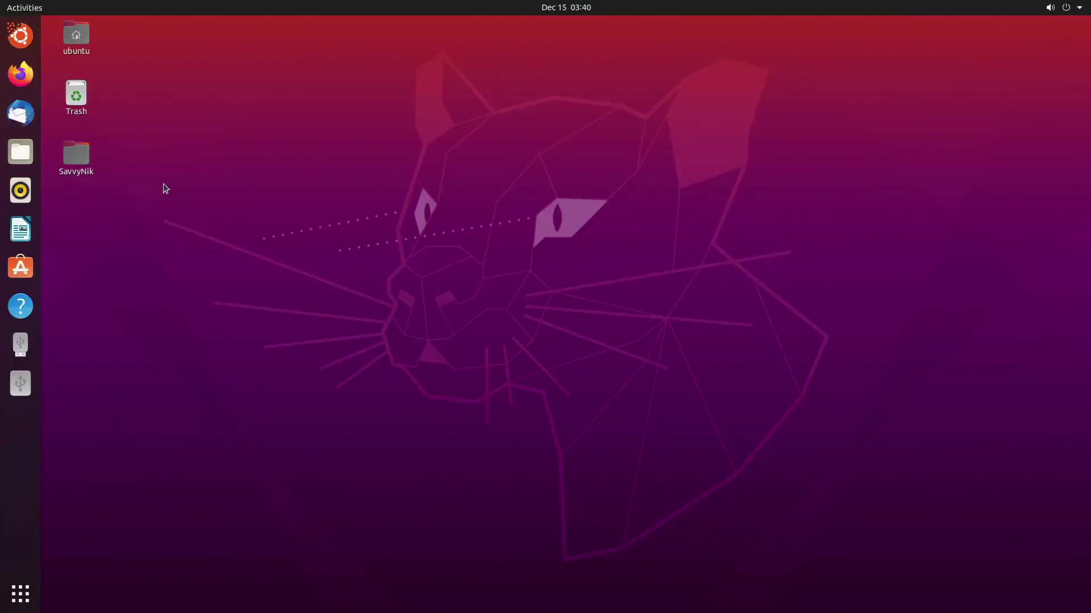
pyautogui.doubleClick(67, 171)
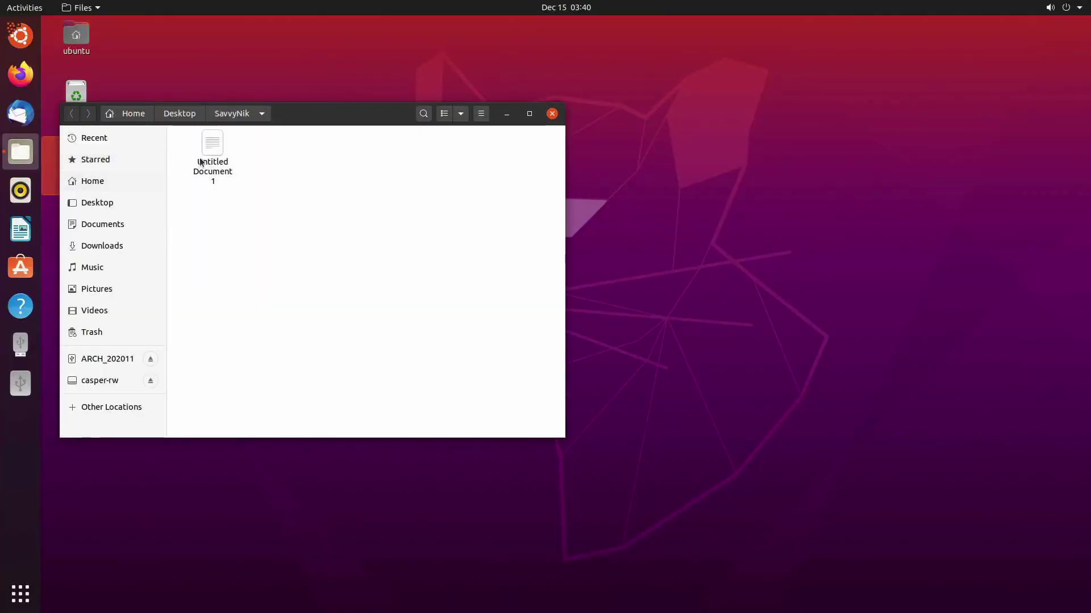
pyautogui.click(203, 146)
pyautogui.doubleClick(203, 147)
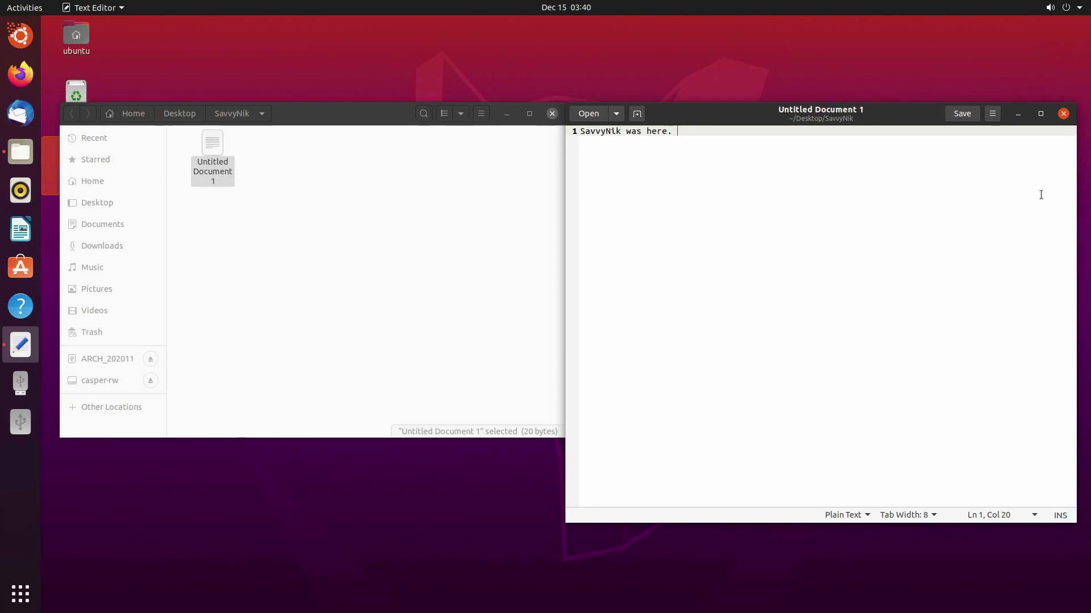
pyautogui.click(1062, 115)
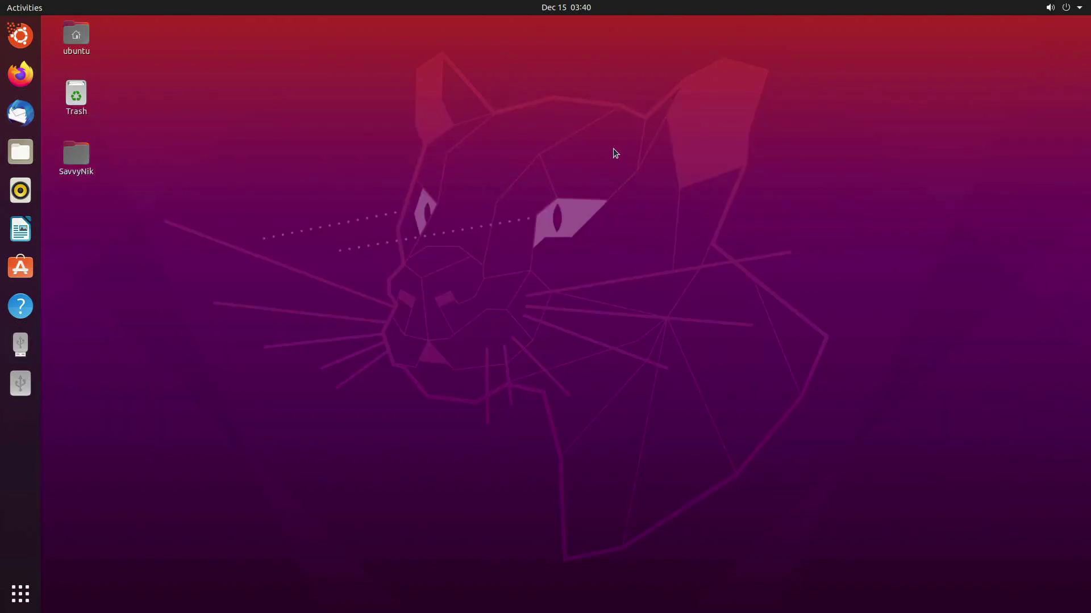